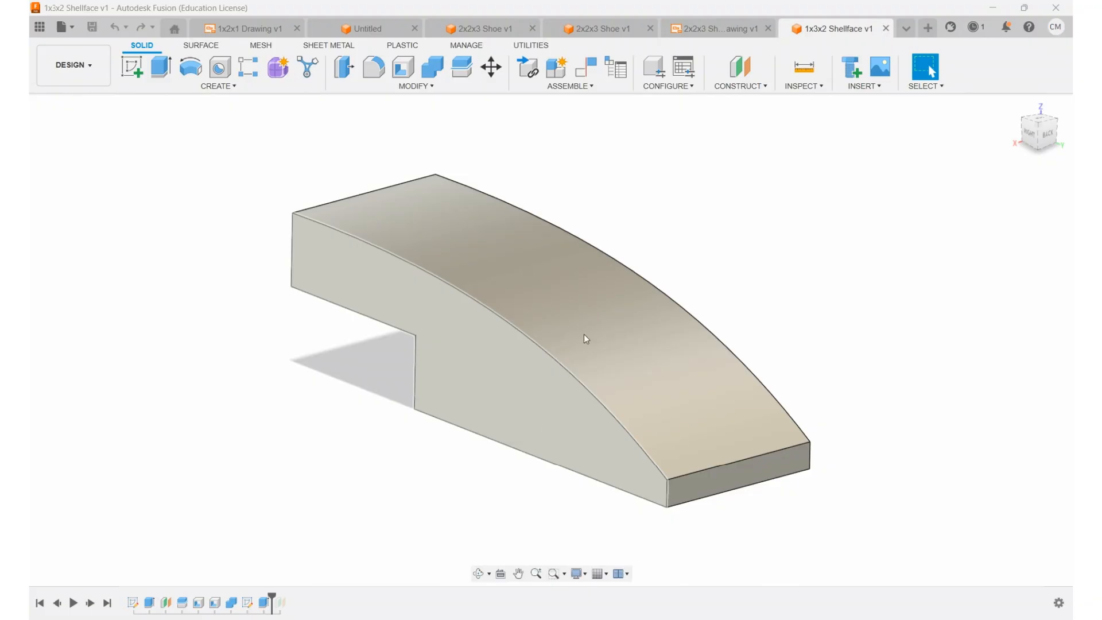
# Step: Create a new design and start a sketch on the vertical YZ plane seen from the right
pyautogui.click(928, 28)
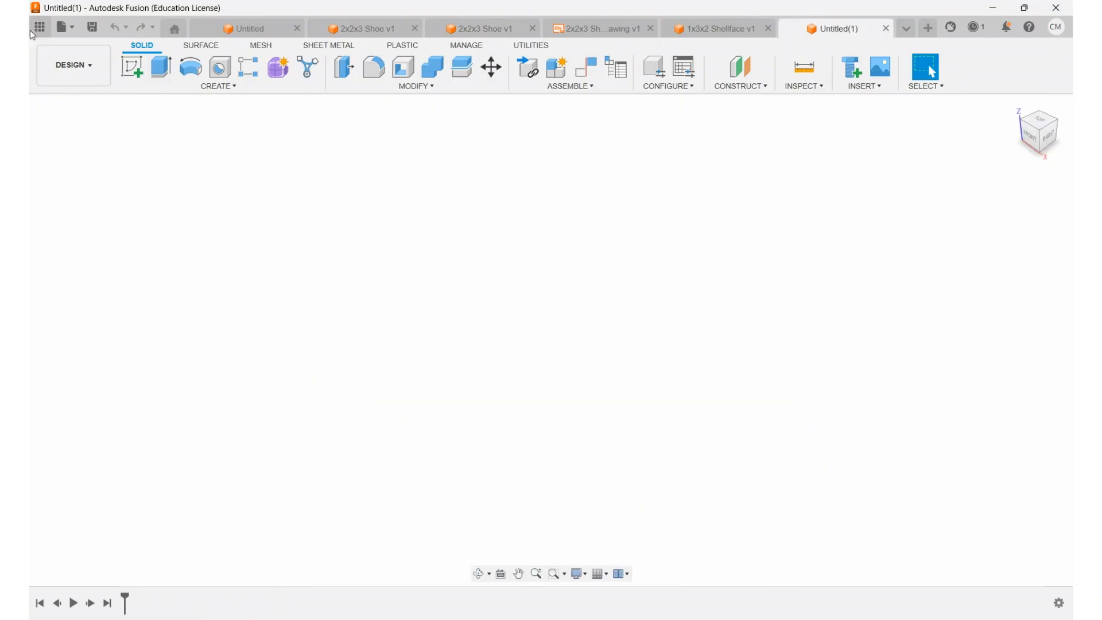
pyautogui.click(131, 68)
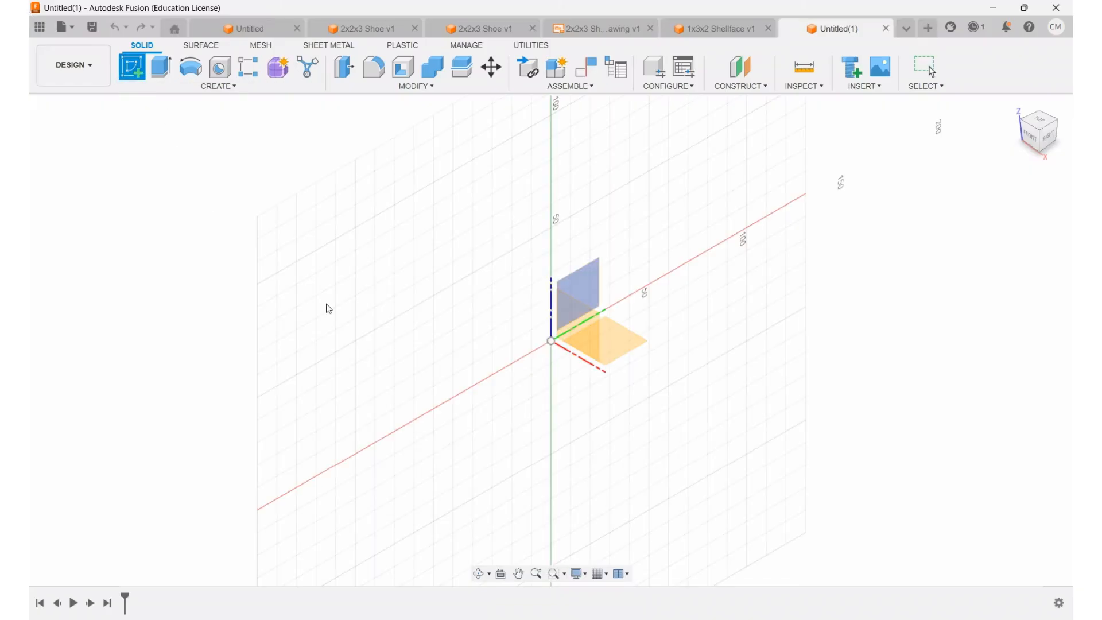
pyautogui.click(587, 285)
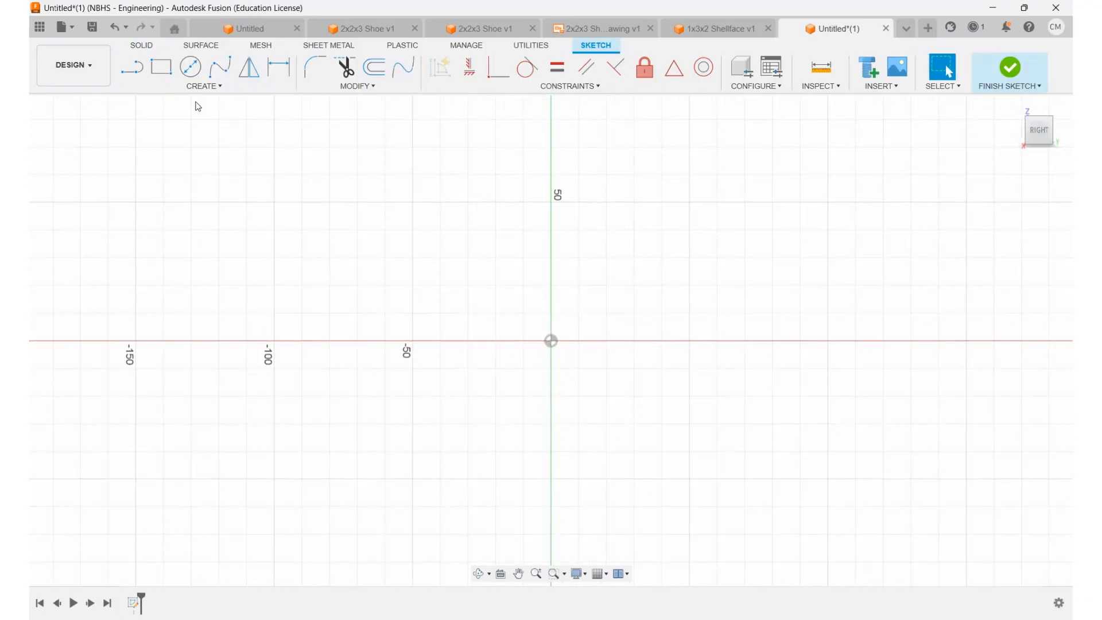
# Step: Draw an open stepped line profile: a vertical end line down to the origin, an about 37 mm base, an about 20 mm riser, a ledge and a second riser
pyautogui.click(131, 68)
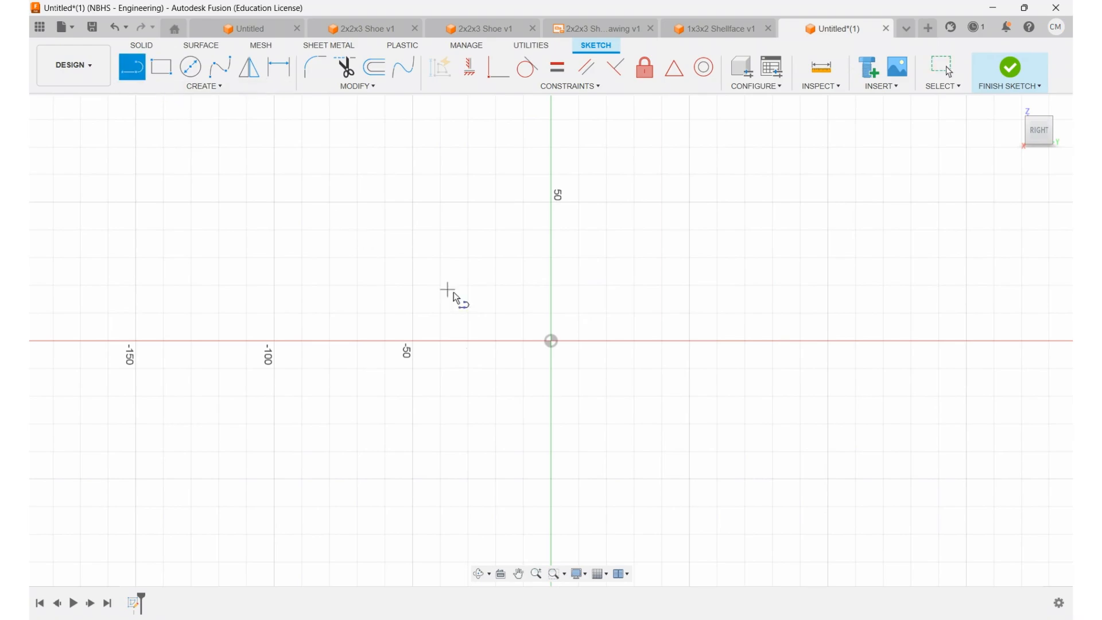
pyautogui.click(551, 285)
pyautogui.click(551, 341)
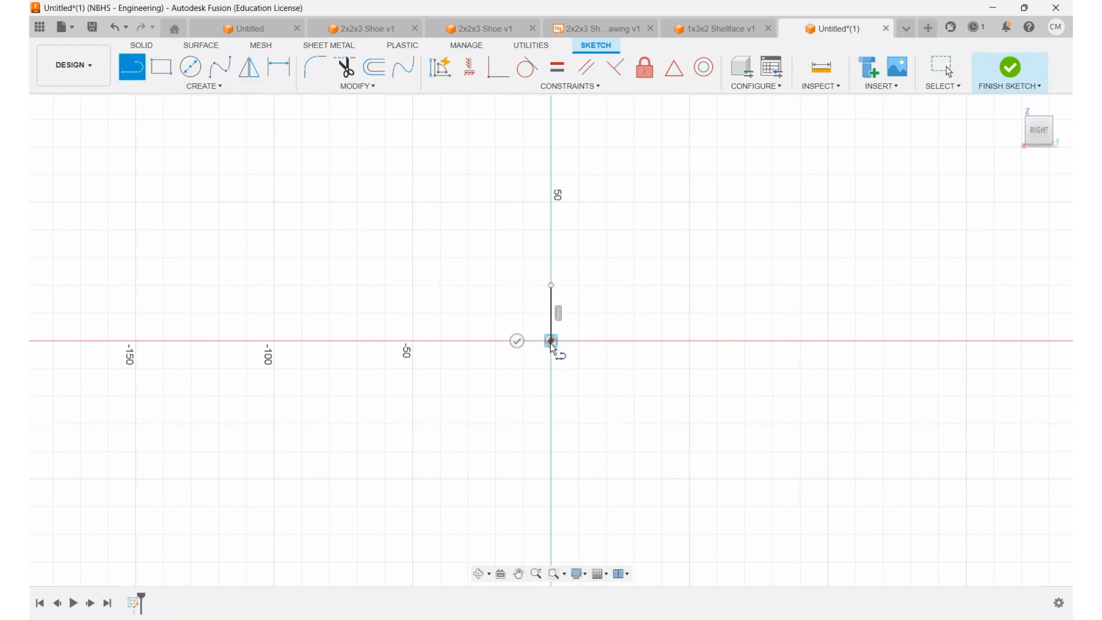
pyautogui.click(447, 340)
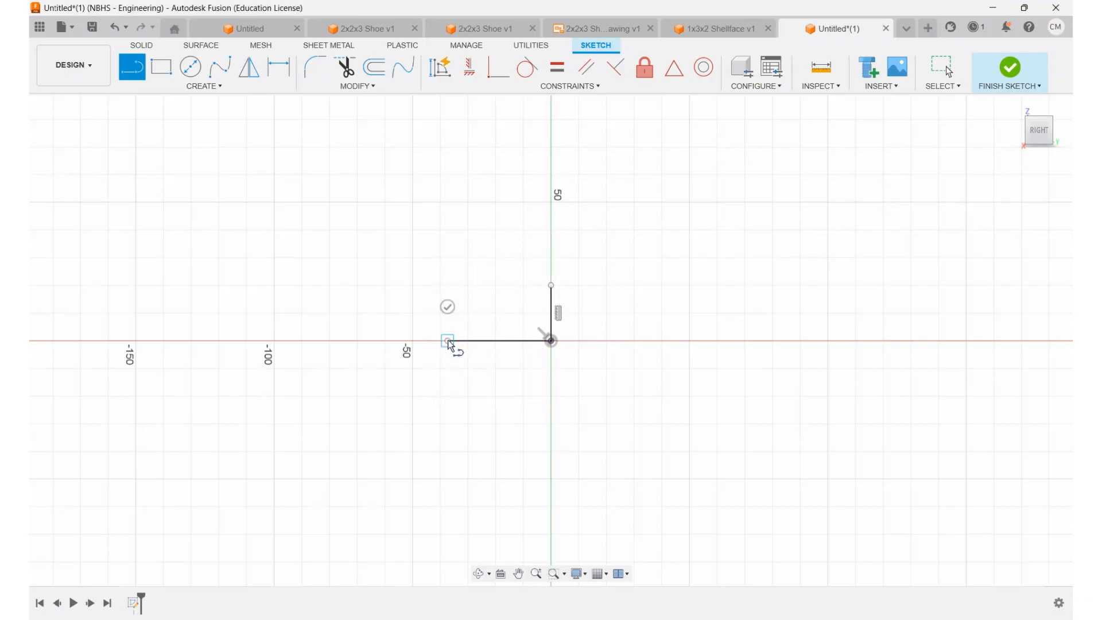
pyautogui.scroll(2, 434, 285)
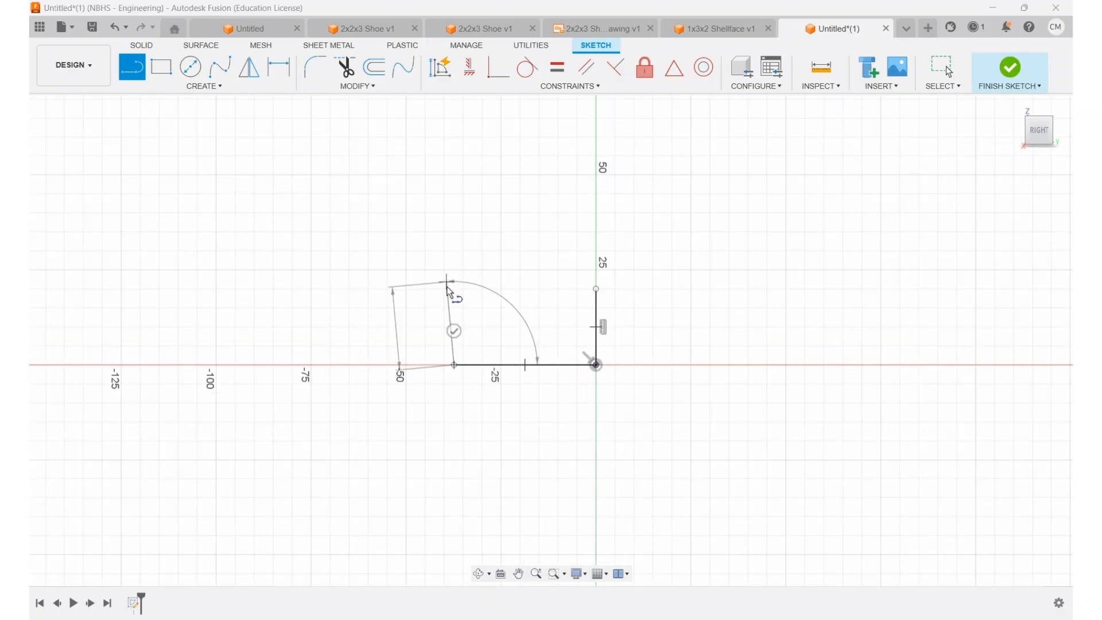
pyautogui.scroll(1, 455, 298)
pyautogui.scroll(1, 454, 295)
pyautogui.click(454, 287)
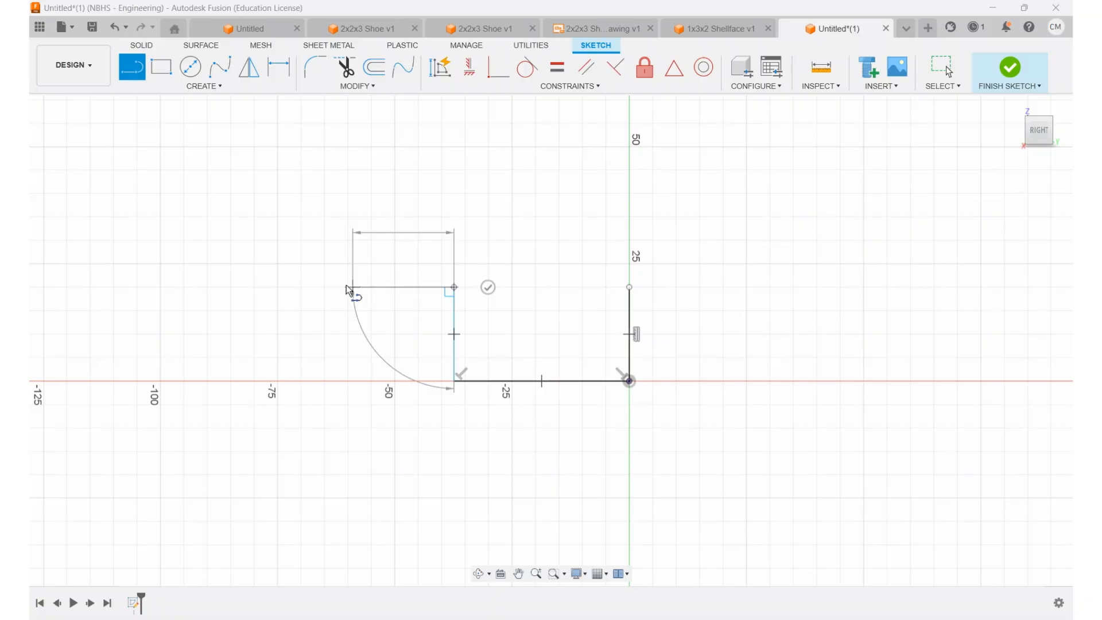
pyautogui.click(277, 288)
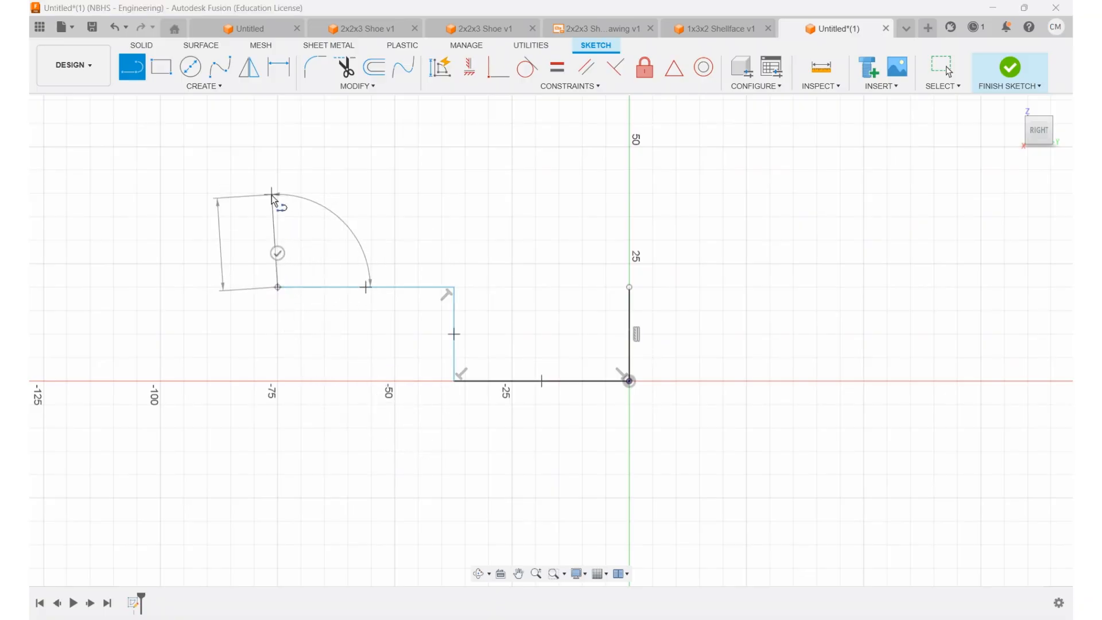
pyautogui.click(277, 193)
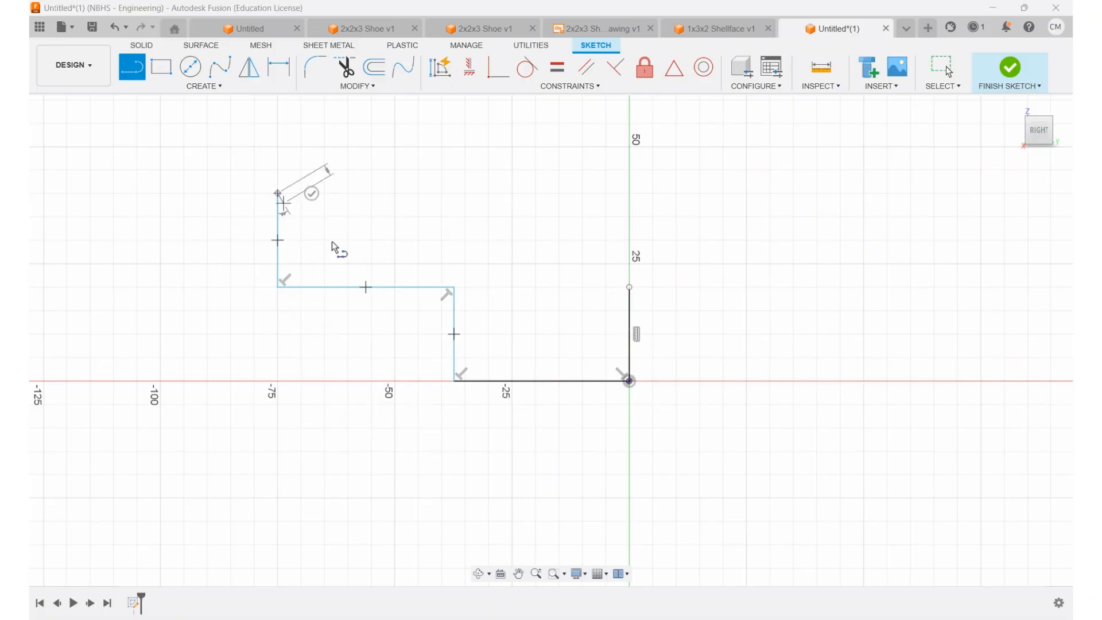
pyautogui.press('Escape')
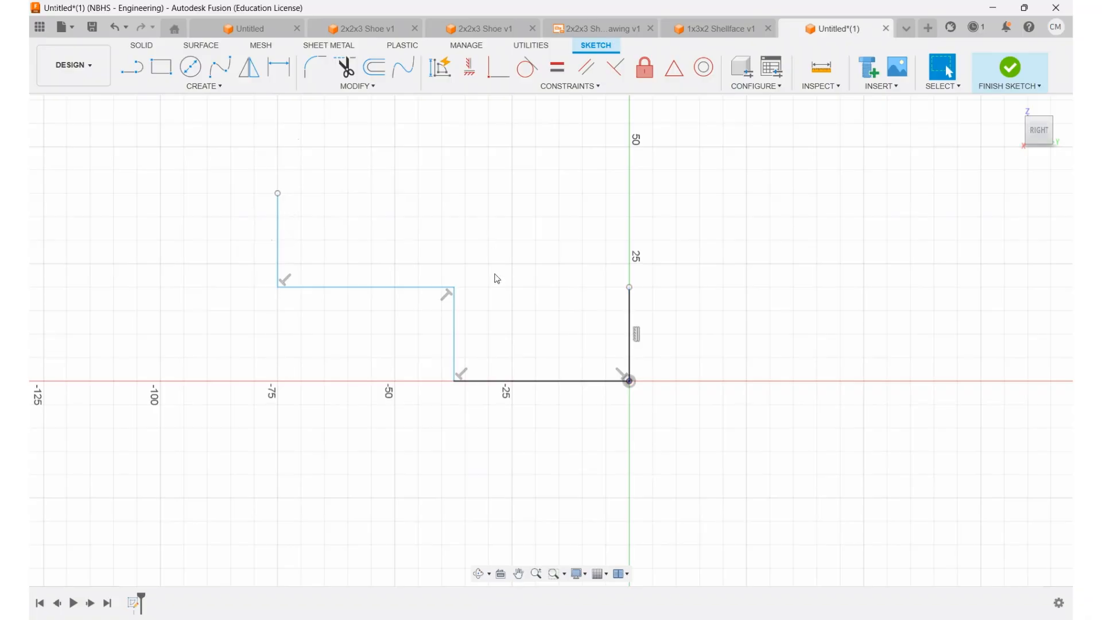
# Step: Dimension the short vertical end line at the origin to 1.20 mm
pyautogui.click(278, 67)
pyautogui.click(632, 296)
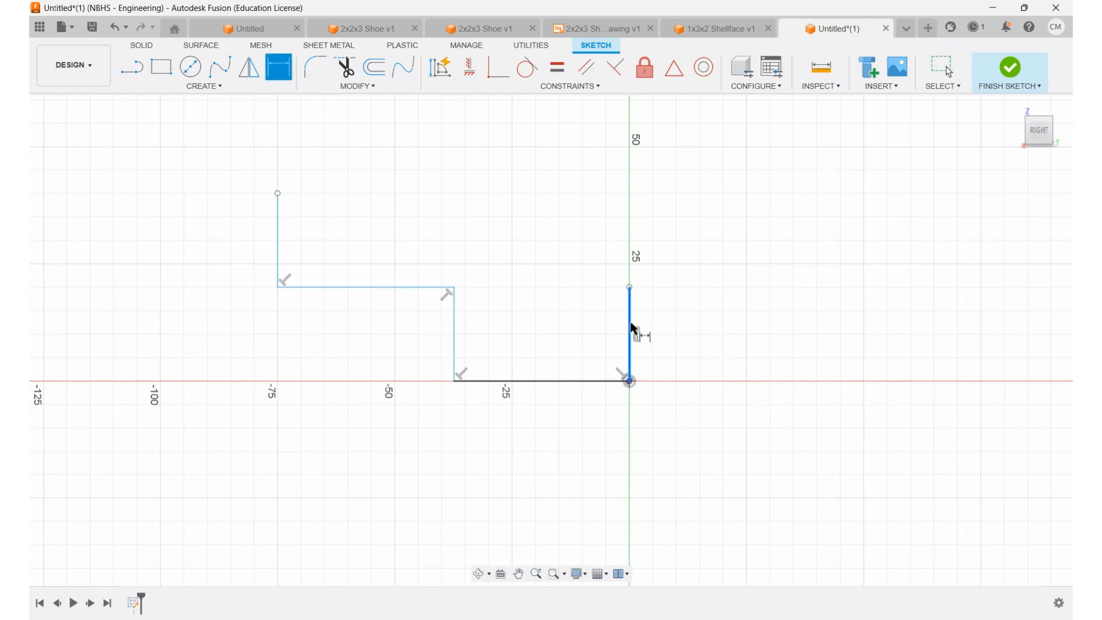
pyautogui.click(702, 322)
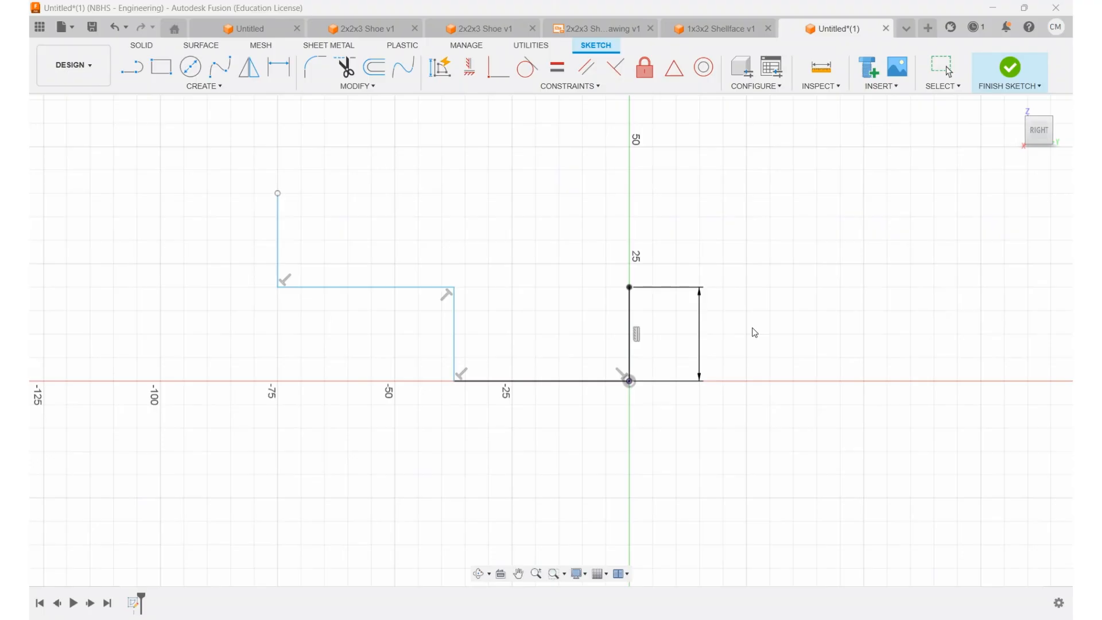
pyautogui.press('Return')
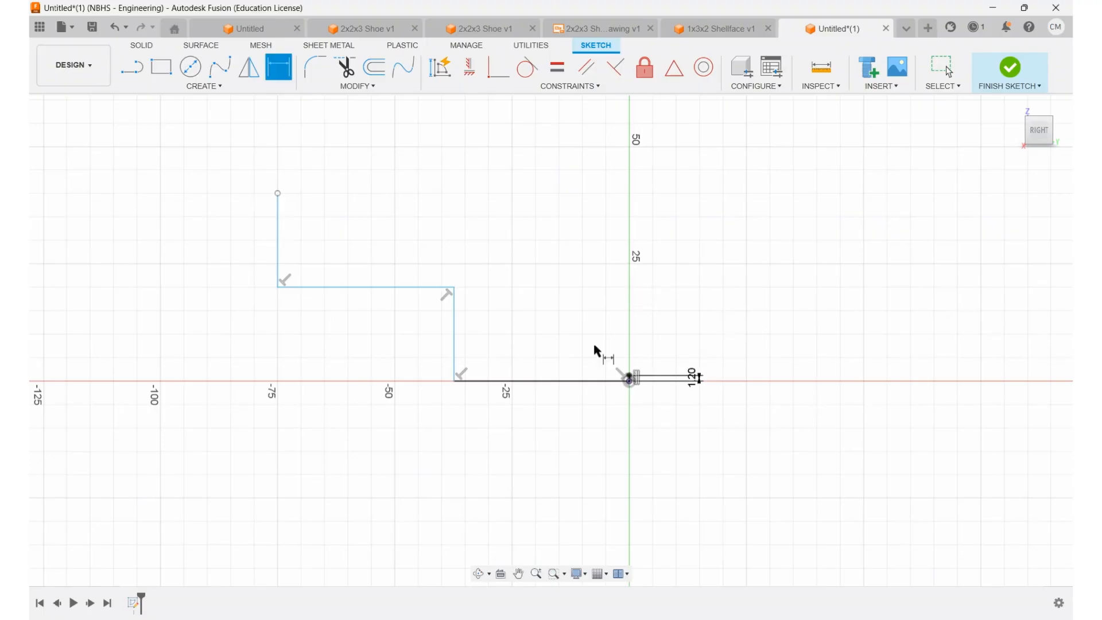
# Step: Dimension the horizontal base line starting at the origin to 15.80 mm
pyautogui.scroll(3, 545, 396)
pyautogui.scroll(2, 543, 373)
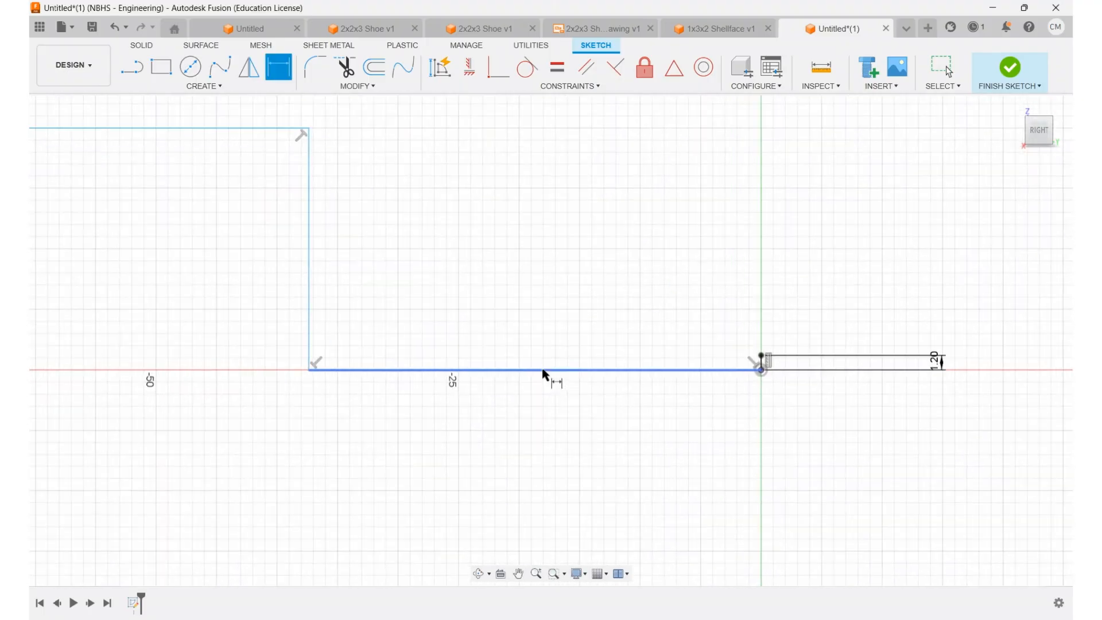
pyautogui.click(576, 377)
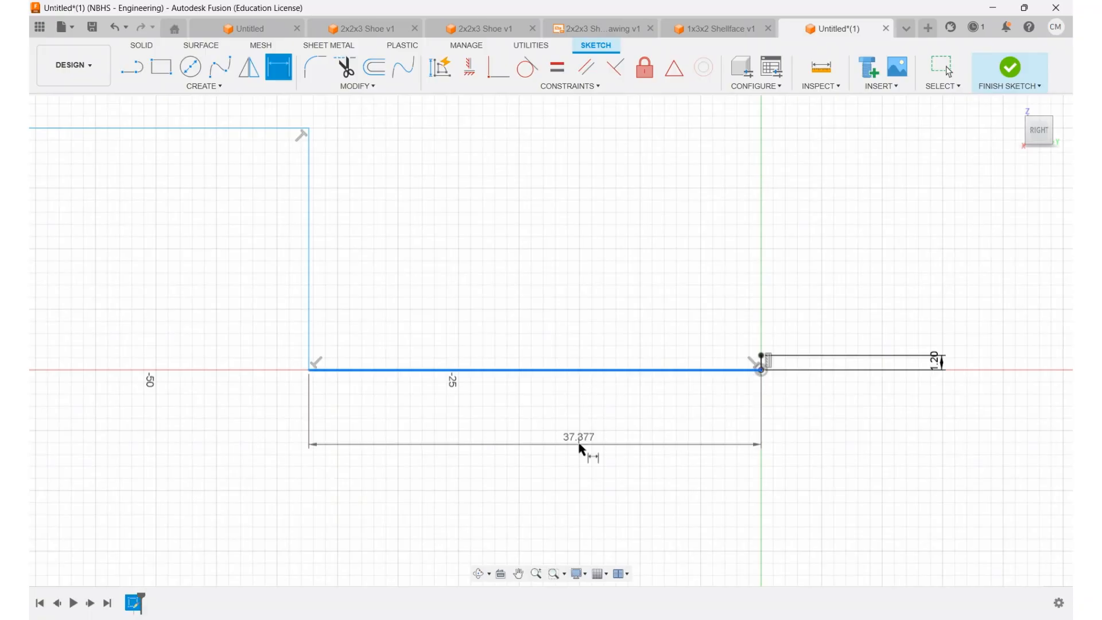
pyautogui.click(580, 444)
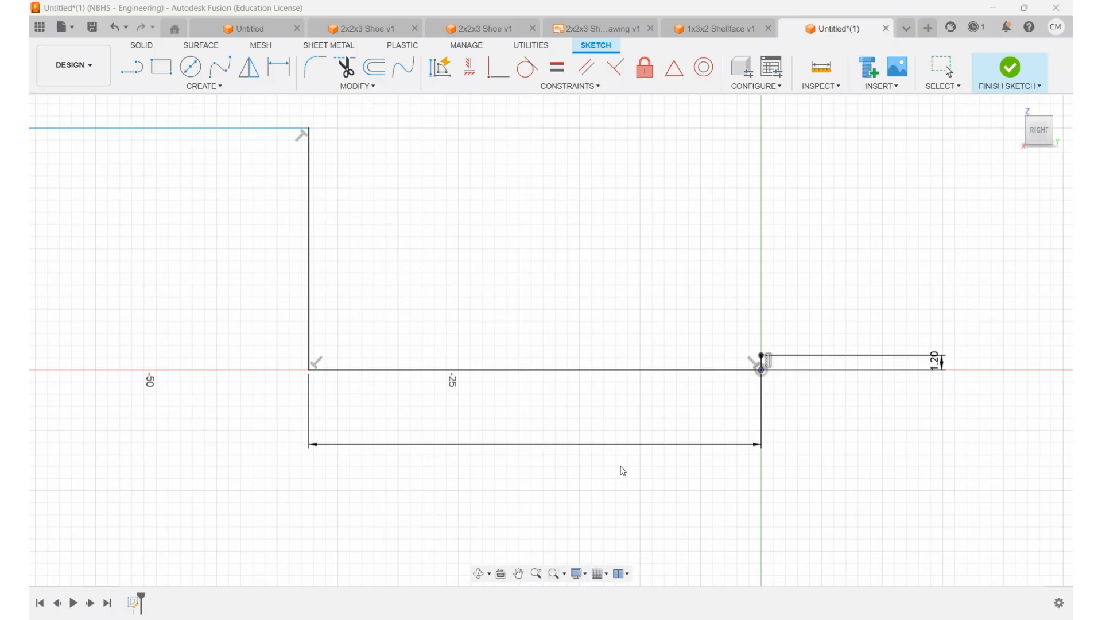
pyautogui.press('Return')
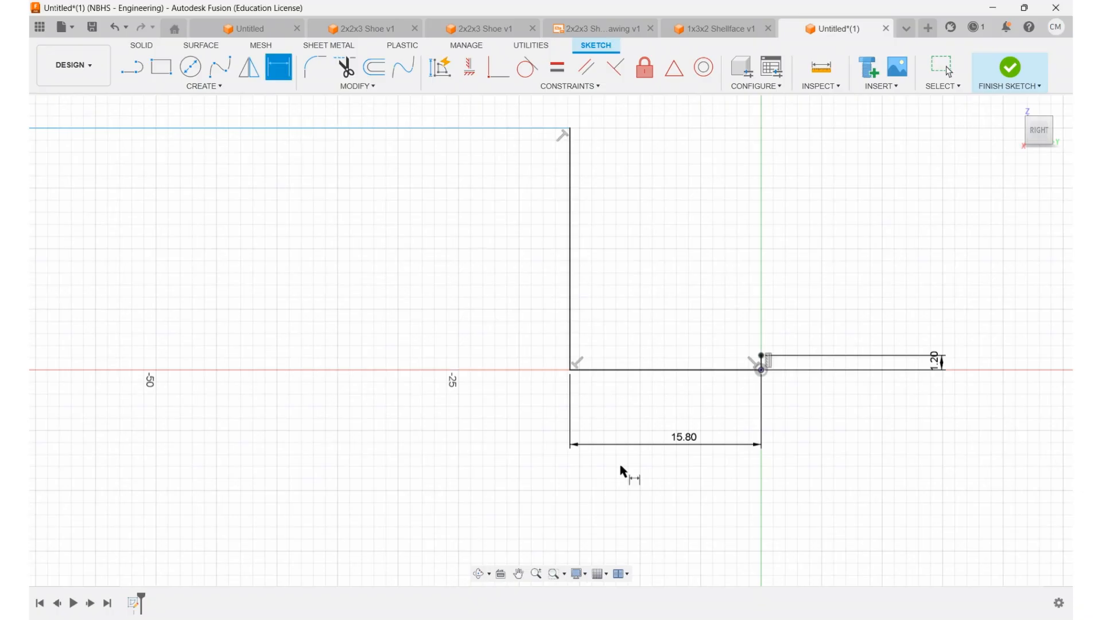
# Step: Dimension the vertical riser at the far end of the base line to 3.20 mm
pyautogui.click(570, 244)
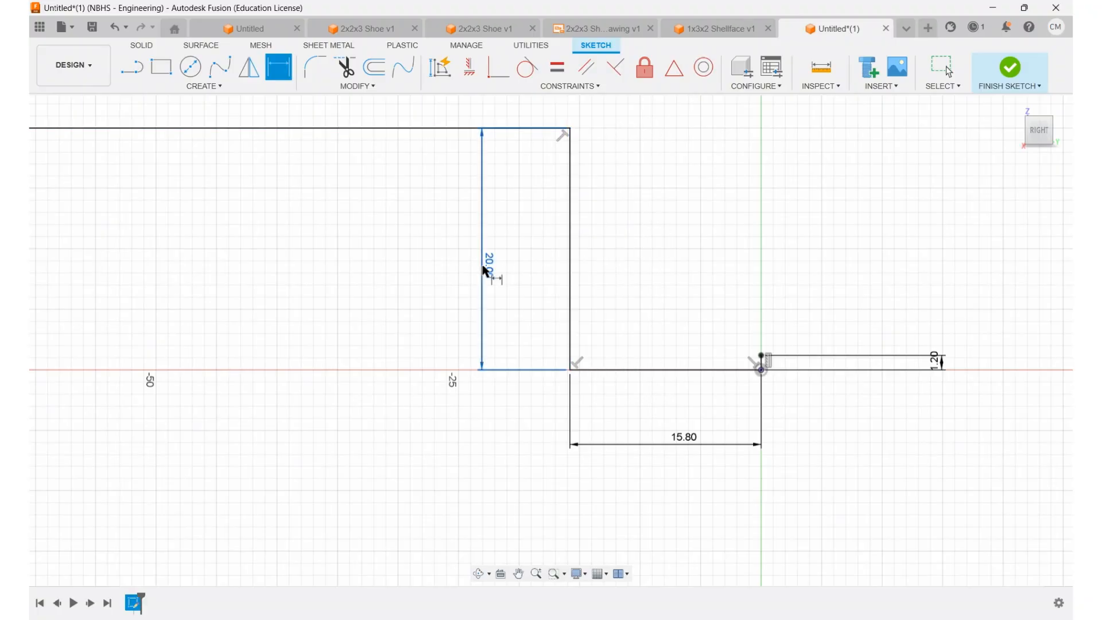
pyautogui.click(484, 269)
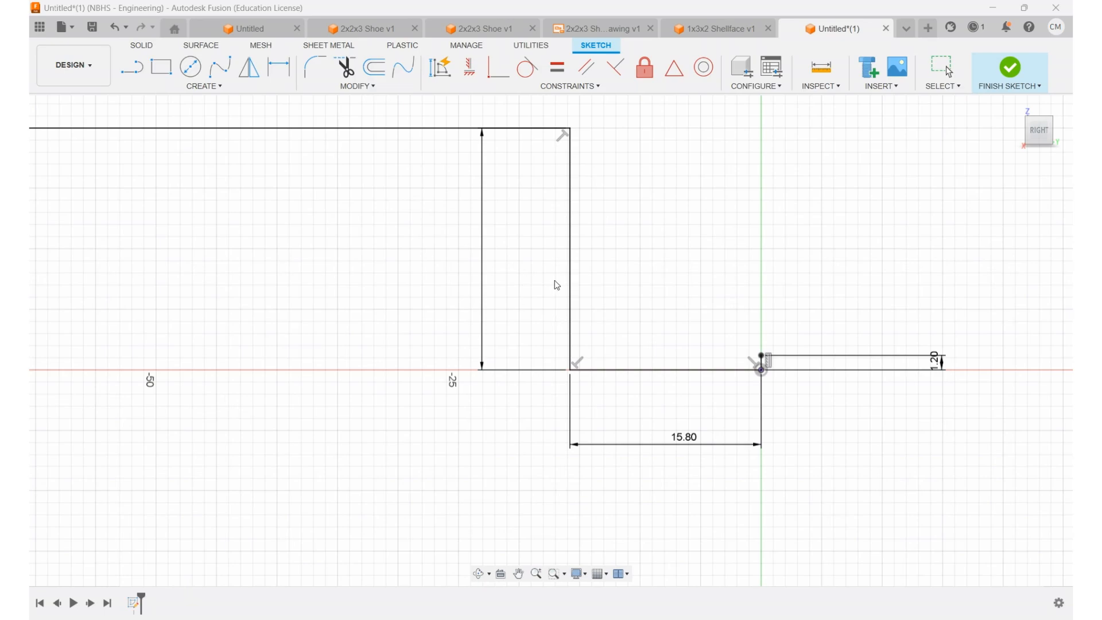
pyautogui.press('Return')
# Step: Dimension the horizontal ledge between the two risers to 7.80 mm
pyautogui.moveTo(335, 336); pyautogui.dragTo(567, 334, button='middle')
pyautogui.scroll(-2, 533, 365)
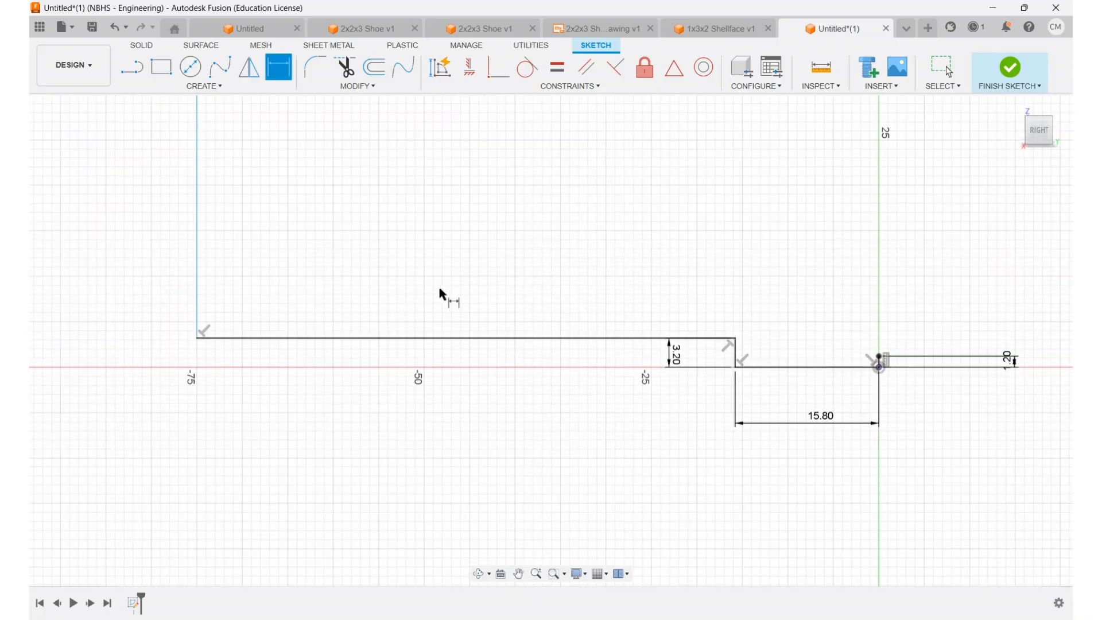
pyautogui.click(442, 343)
pyautogui.click(451, 376)
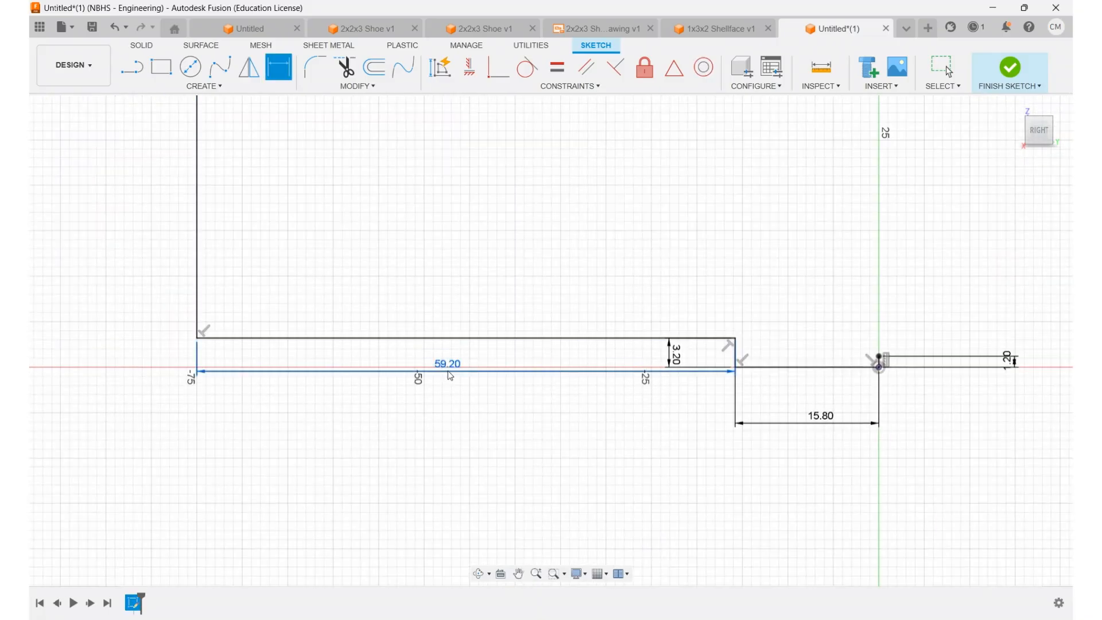
pyautogui.press('Escape')
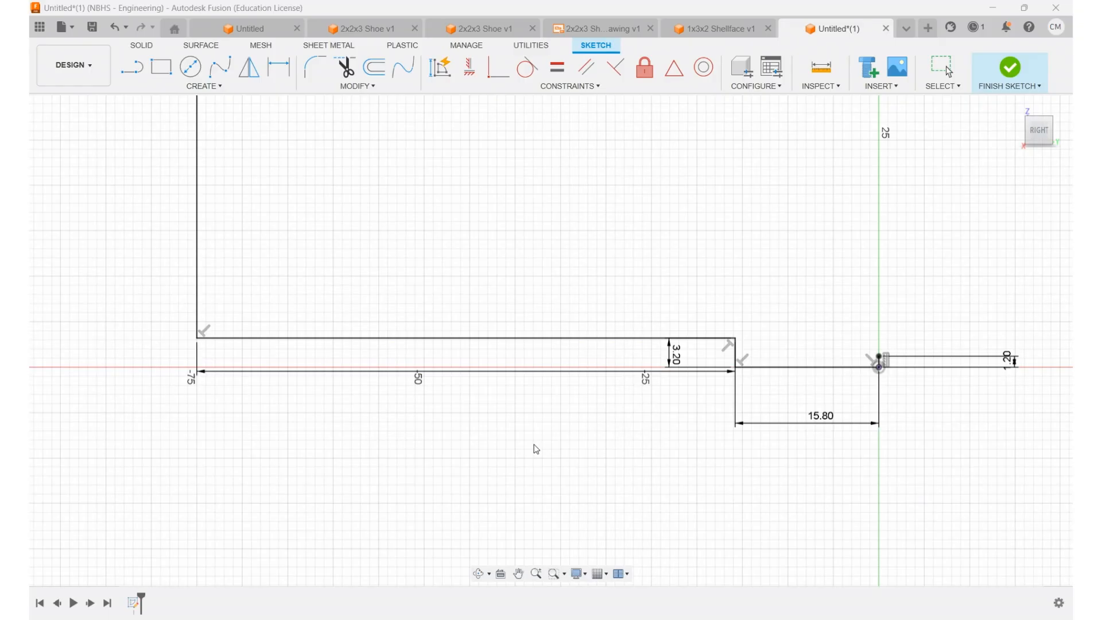
pyautogui.press('Return')
# Step: Dimension the outer vertical riser above the ledge to 3.20 mm
pyautogui.moveTo(701, 277)
pyautogui.mouseDown(button='middle')
pyautogui.moveTo(456, 377)
pyautogui.moveTo(414, 383)
pyautogui.mouseUp(button='middle')
pyautogui.click(381, 360)
pyautogui.click(321, 362)
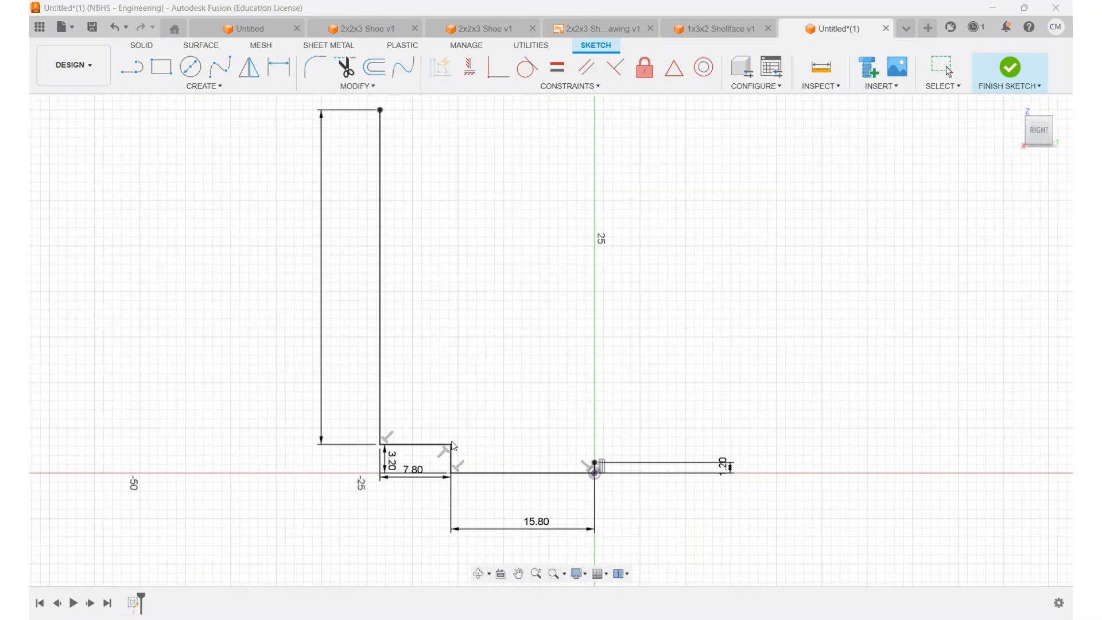
pyautogui.press('Return')
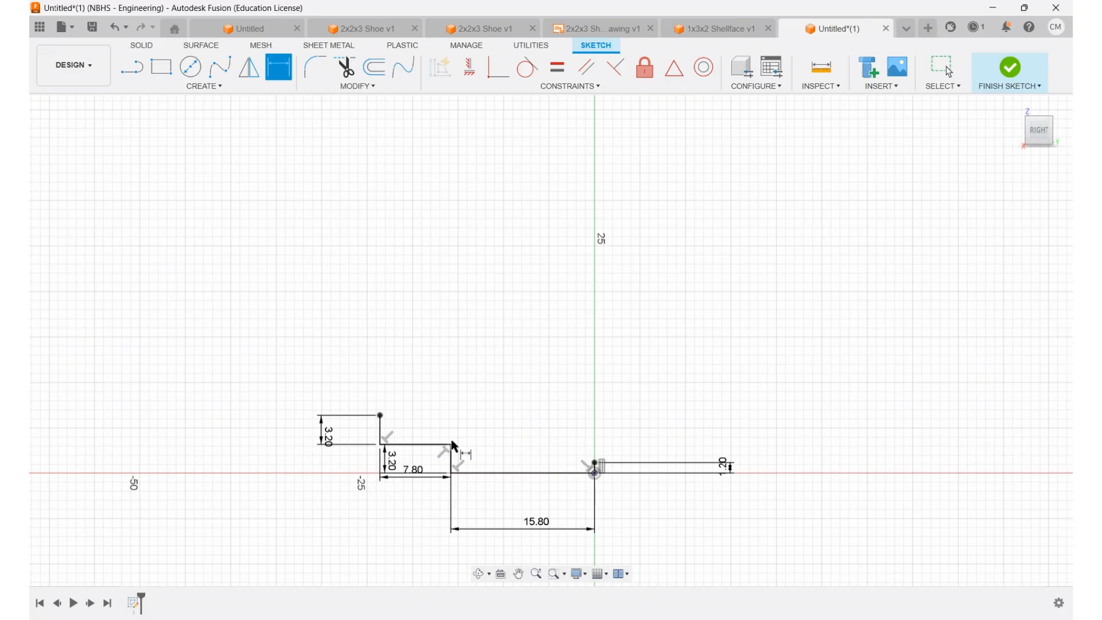
# Step: Close the profile with a three-point fit spline from the outer riser's top to the 1.20 mm line's top, and shift its middle point to form a smooth arch
pyautogui.scroll(5, 509, 408)
pyautogui.scroll(2, 538, 458)
pyautogui.moveTo(525, 446)
pyautogui.mouseDown(button='middle')
pyautogui.moveTo(600, 335)
pyautogui.moveTo(484, 334)
pyautogui.moveTo(539, 342)
pyautogui.moveTo(505, 327)
pyautogui.mouseUp(button='middle')
pyautogui.press('d')
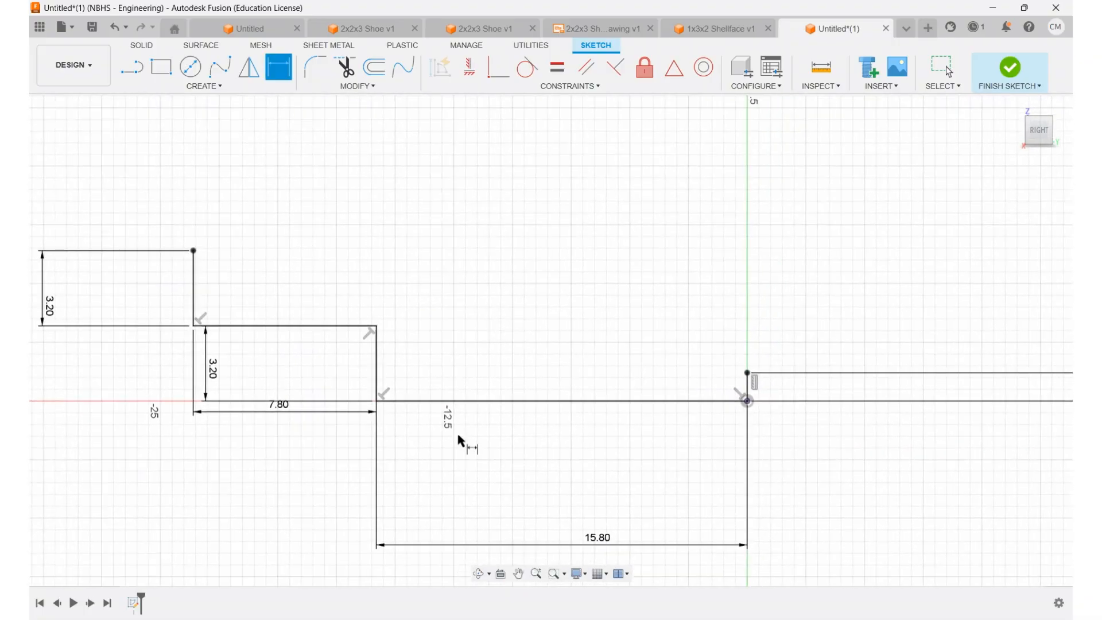
pyautogui.click(224, 68)
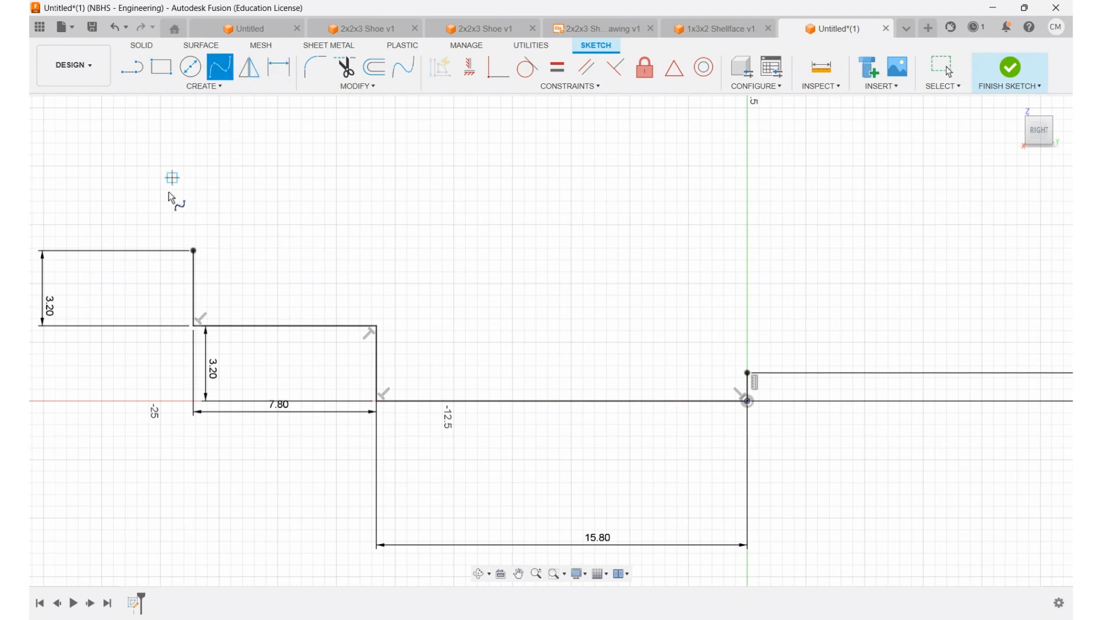
pyautogui.click(192, 251)
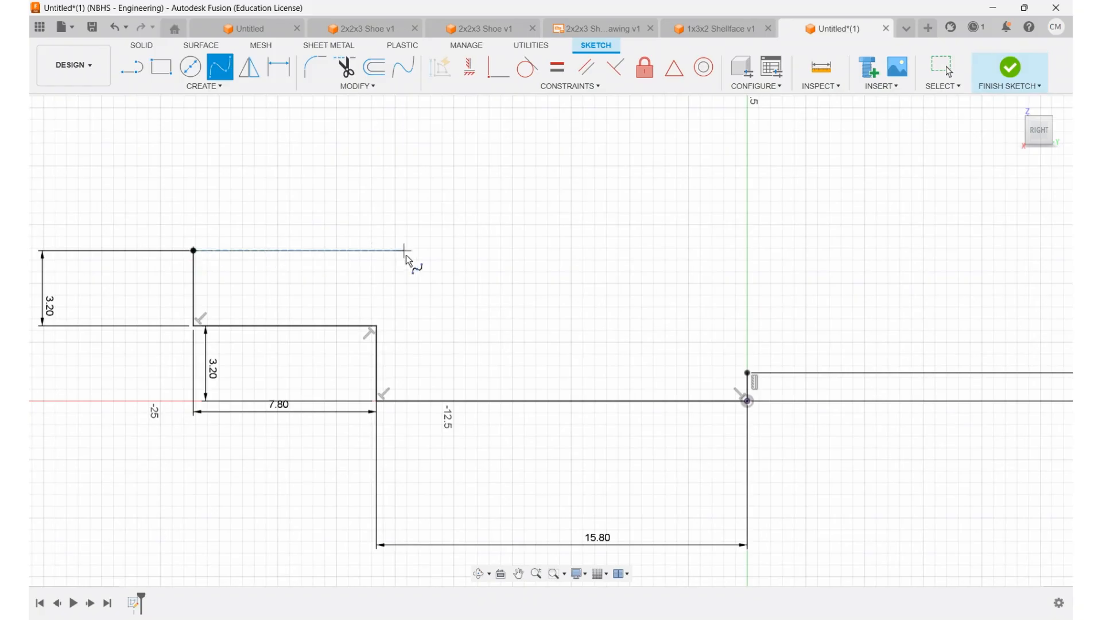
pyautogui.click(431, 260)
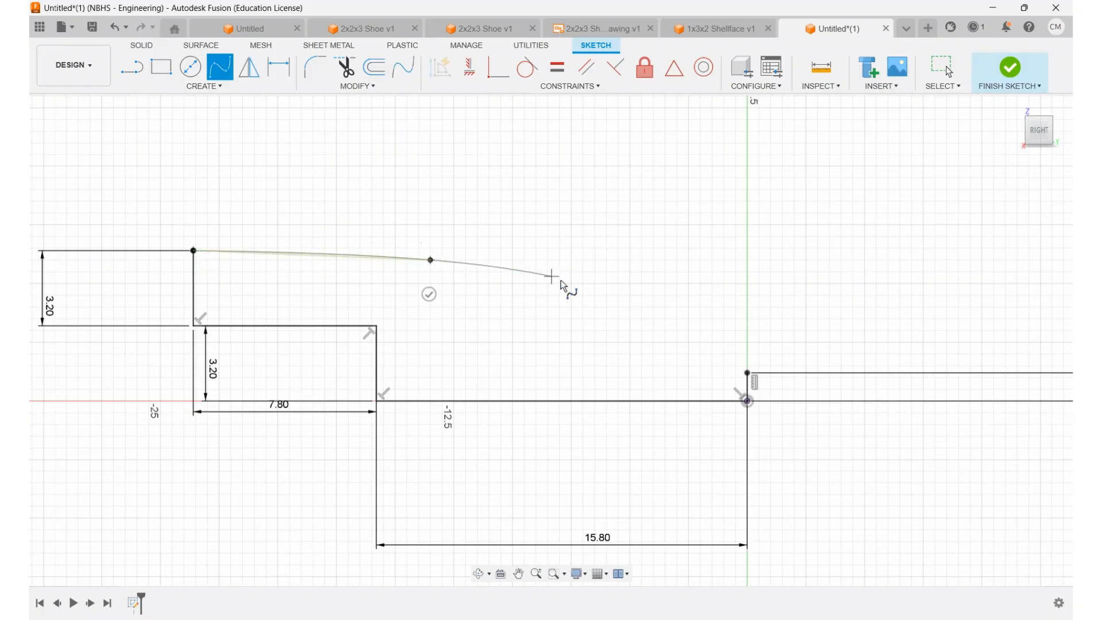
pyautogui.click(747, 373)
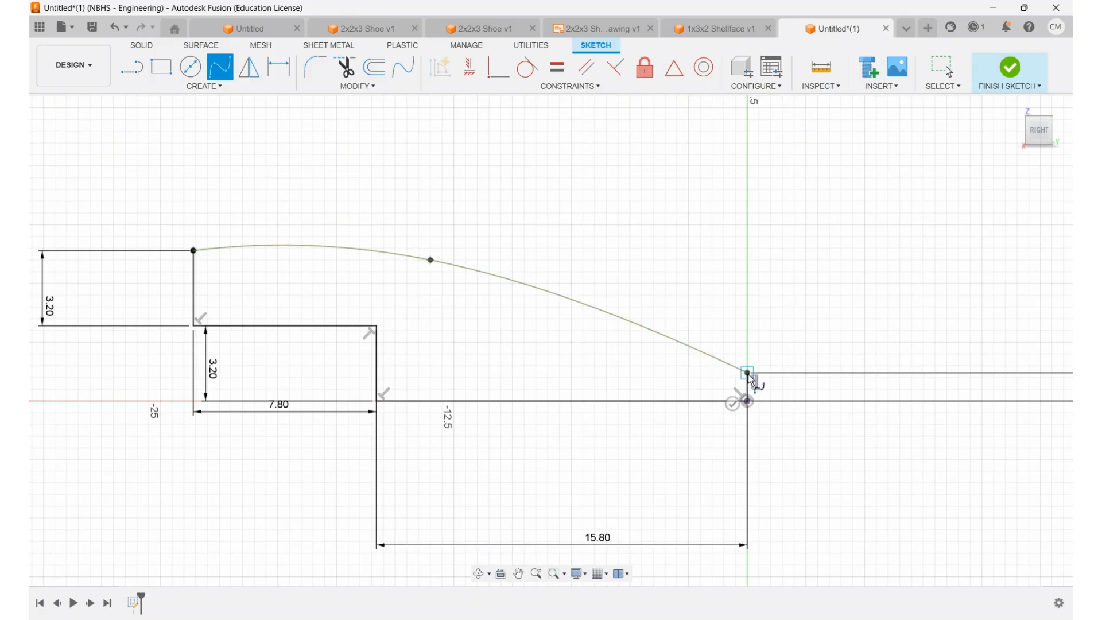
pyautogui.click(732, 404)
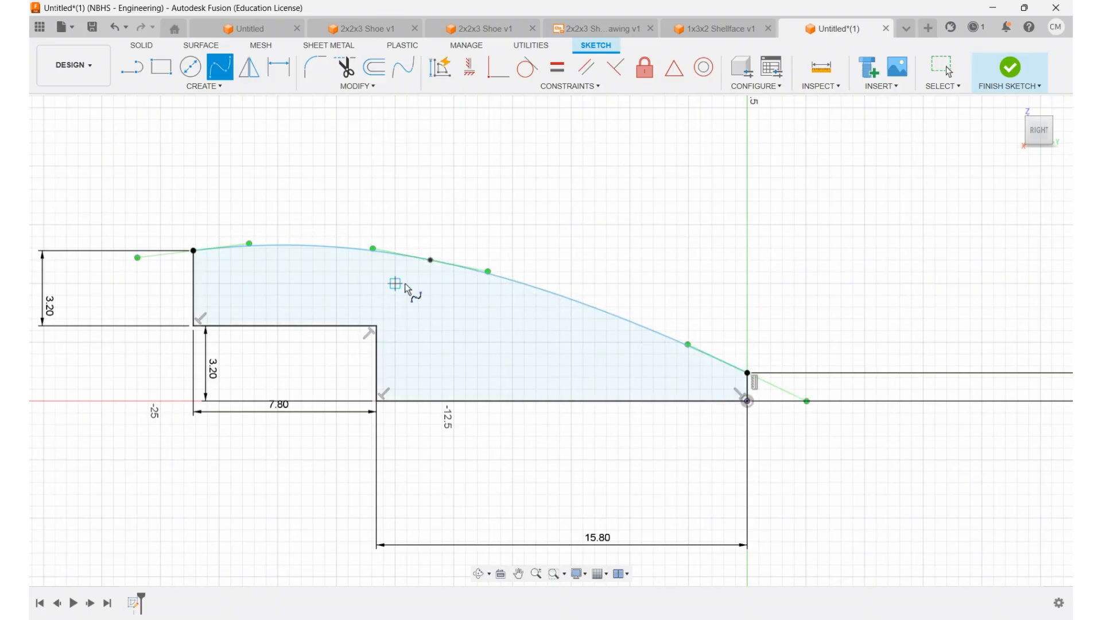
pyautogui.press('Escape')
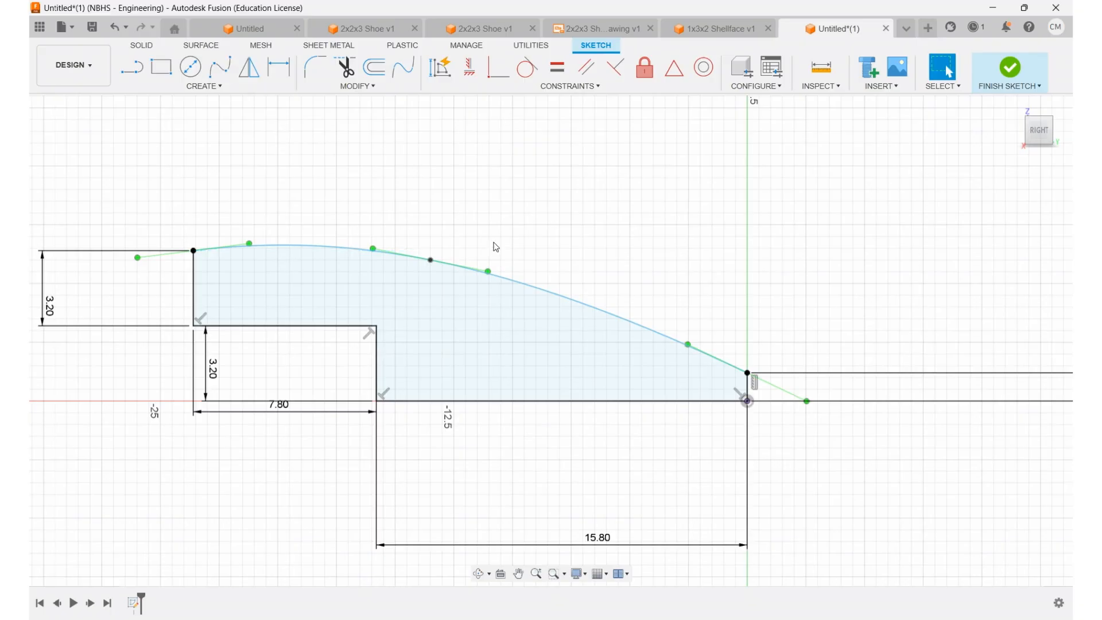
pyautogui.moveTo(430, 260); pyautogui.dragTo(535, 284)
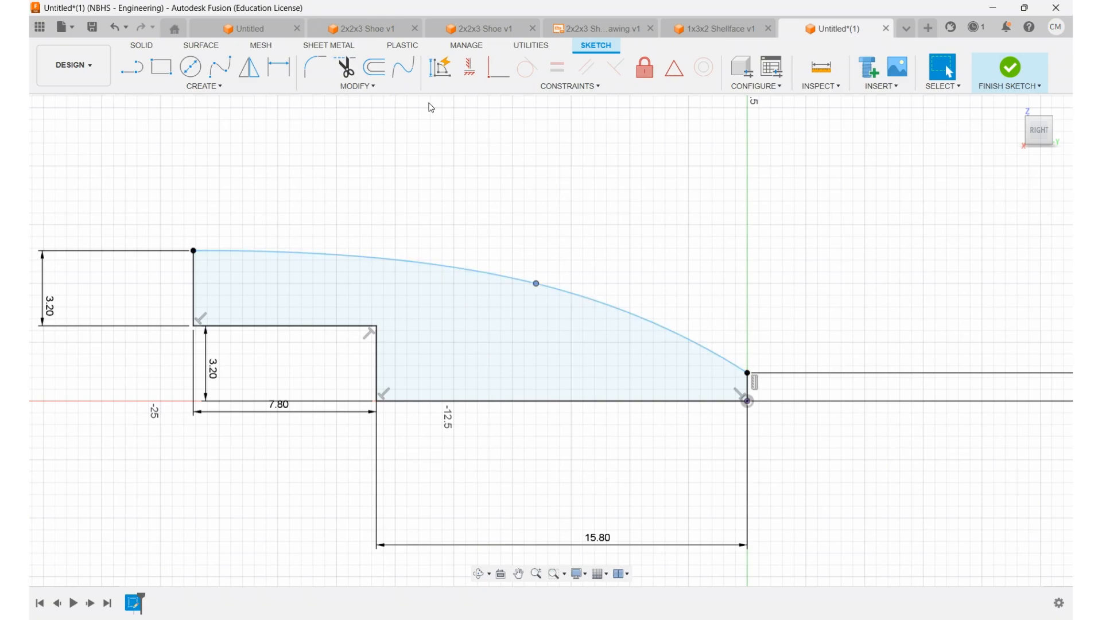
# Step: Dimension the horizontal distance between the spline's middle point and the origin to 8 mm
pyautogui.click(288, 70)
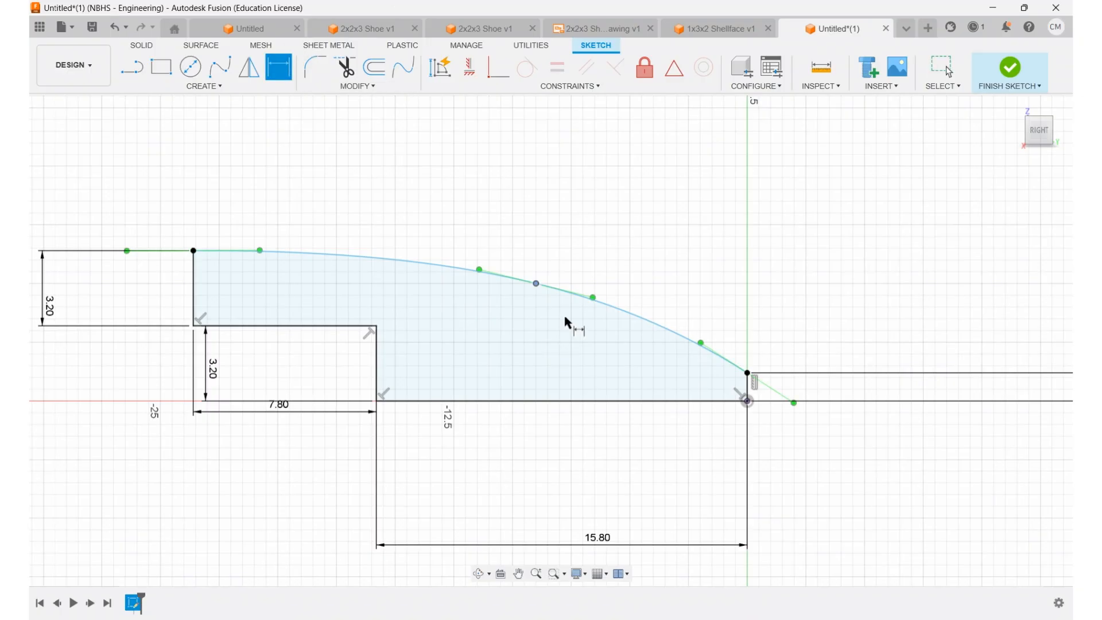
pyautogui.click(537, 285)
pyautogui.click(747, 401)
pyautogui.click(675, 239)
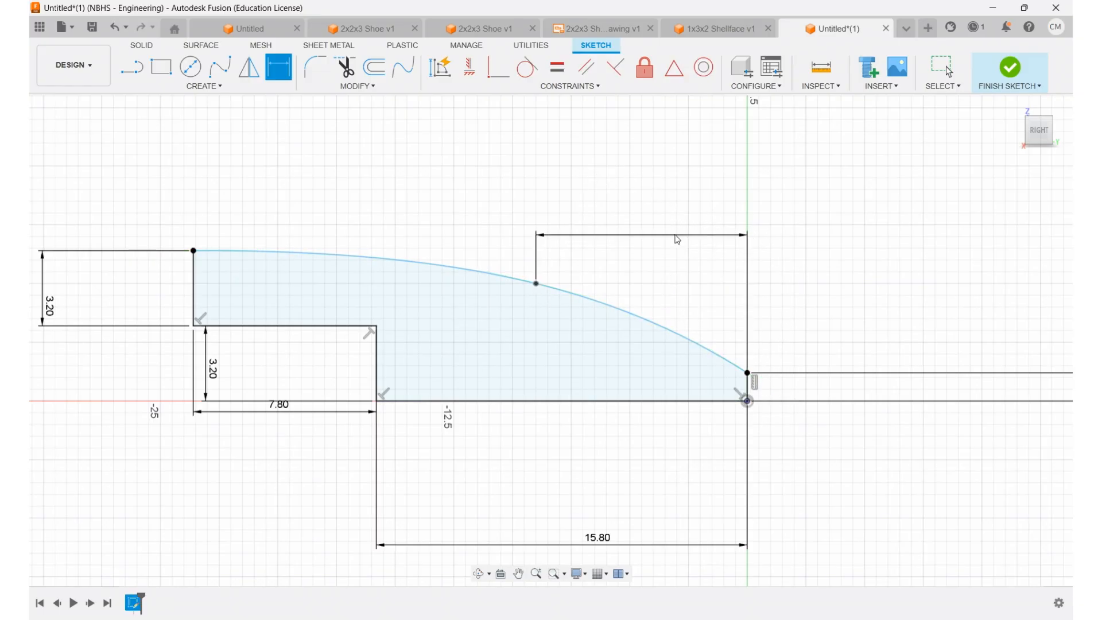
pyautogui.press('Escape')
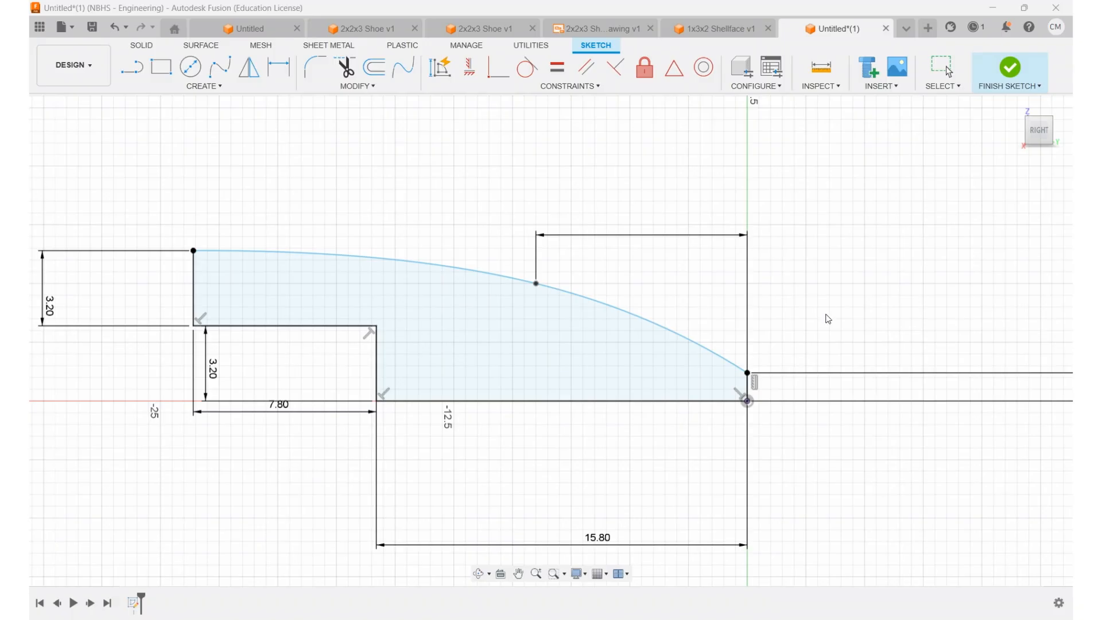
pyautogui.write('8')
pyautogui.press('Return')
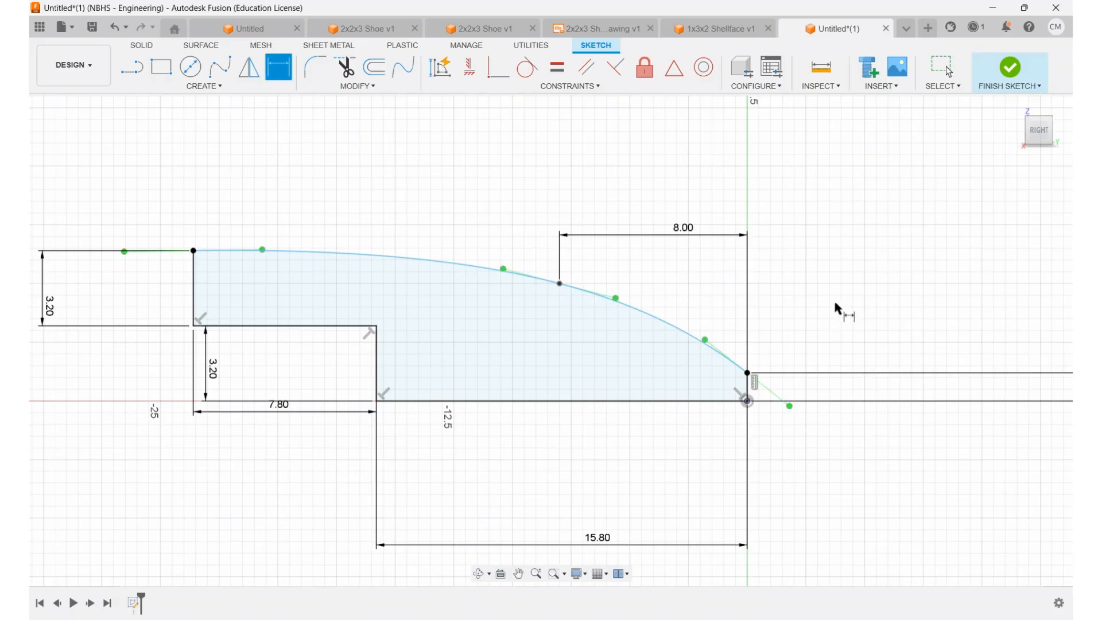
# Step: Dimension the height of the spline's middle point above the base line to 5.00 mm
pyautogui.click(559, 283)
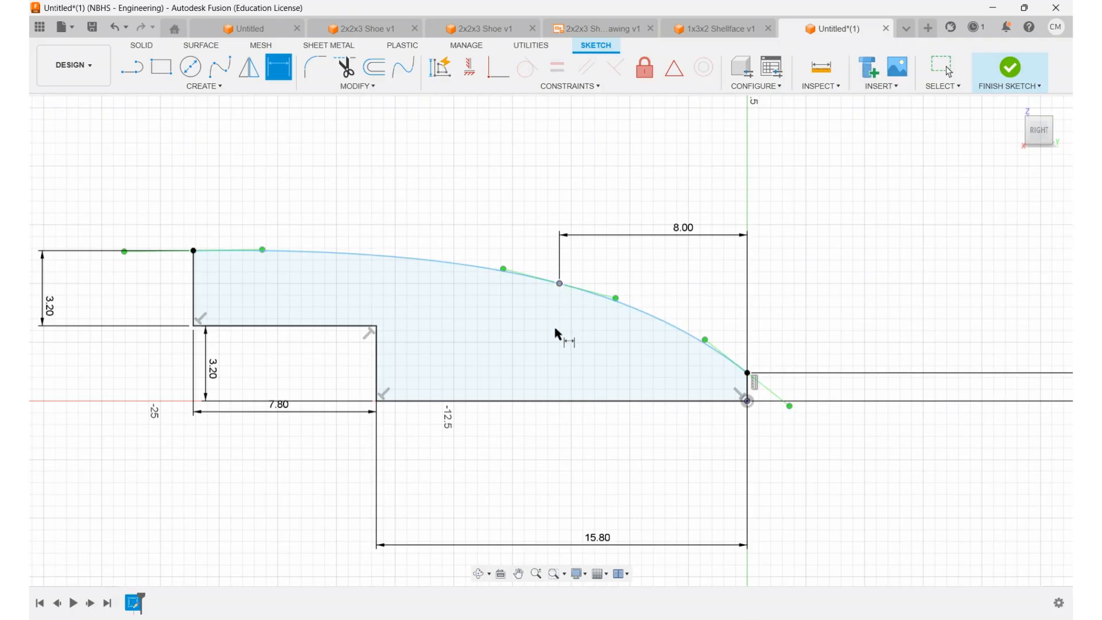
pyautogui.click(559, 401)
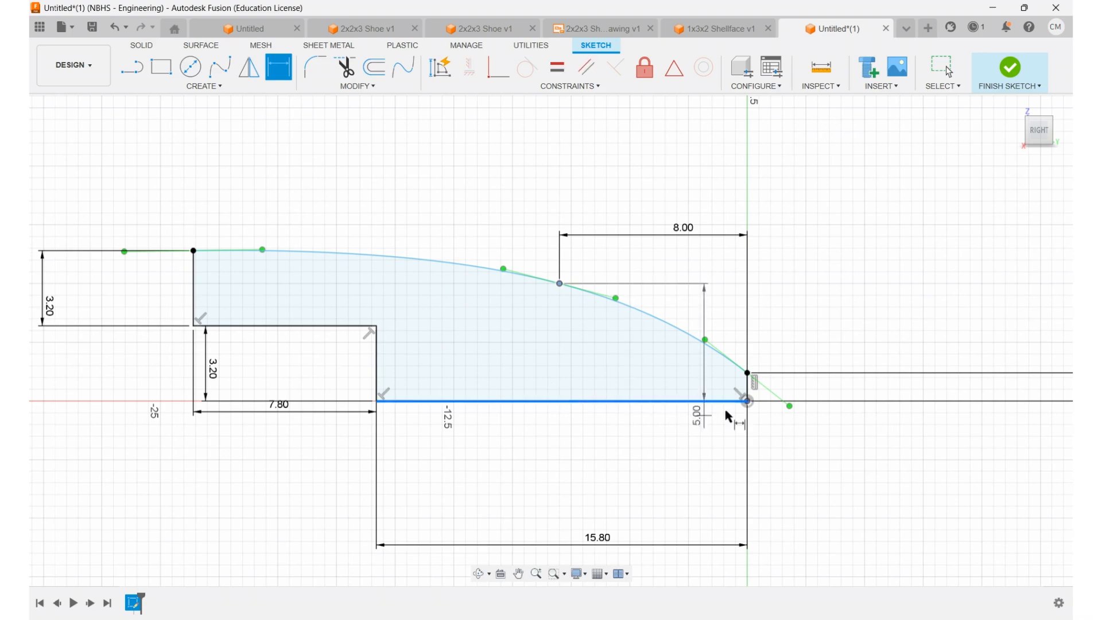
pyautogui.moveTo(801, 389); pyautogui.dragTo(650, 393, button='middle')
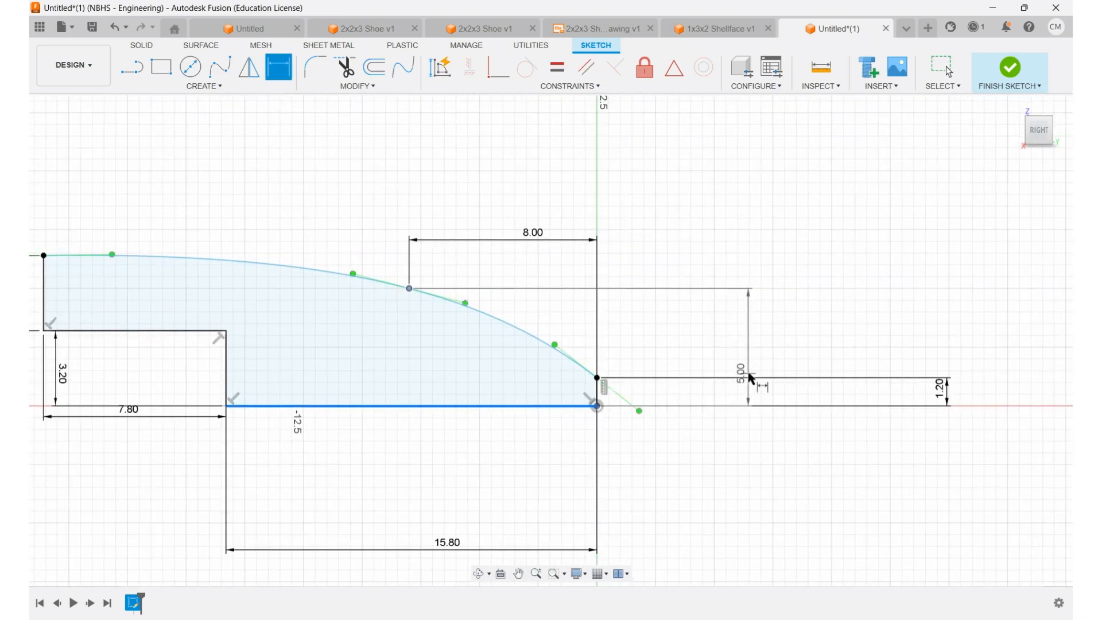
pyautogui.click(758, 370)
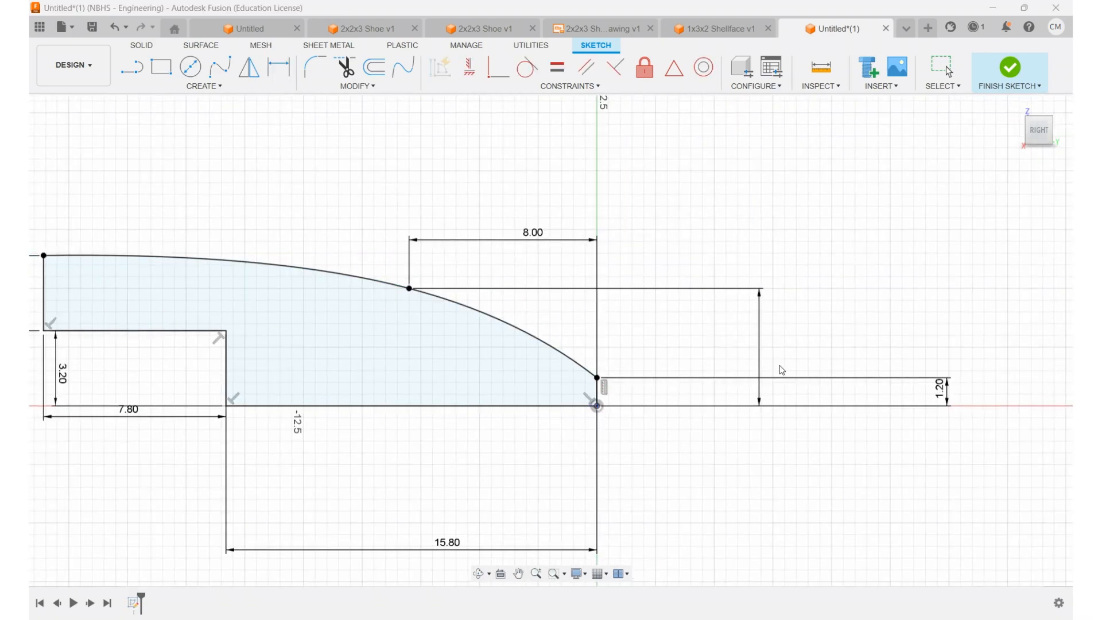
pyautogui.press('d')
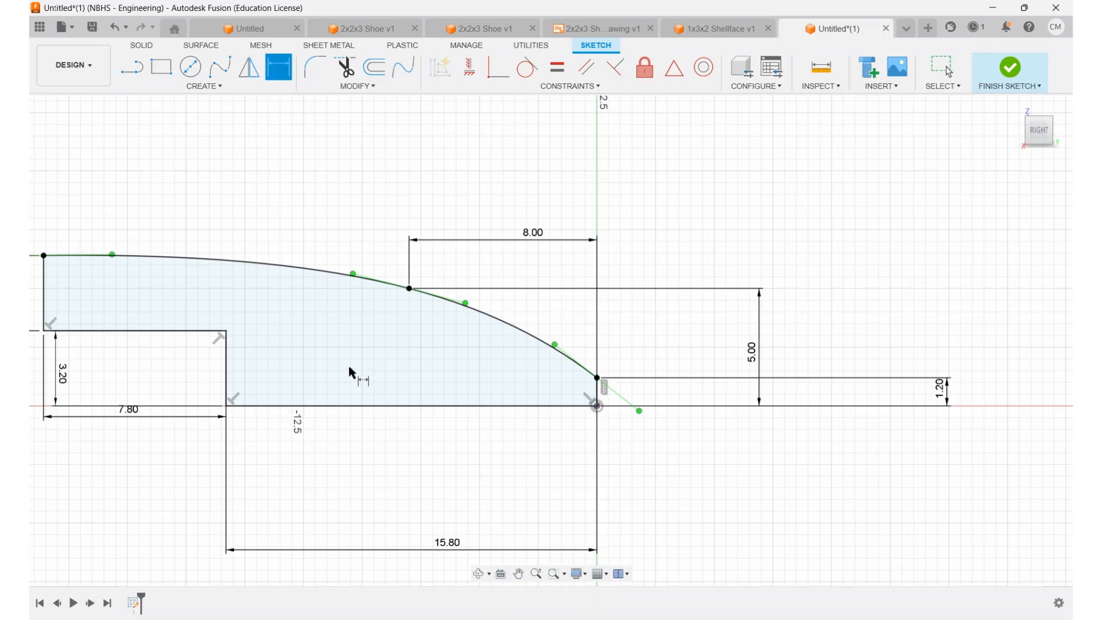
# Step: Finish the sketch and extrude the closed side profile sideways into a solid brick
pyautogui.click(1009, 68)
pyautogui.keyDown('shift'); pyautogui.moveTo(584, 361); pyautogui.dragTo(546, 374, button='middle'); pyautogui.keyUp('shift')
pyautogui.moveTo(491, 391); pyautogui.dragTo(512, 393)
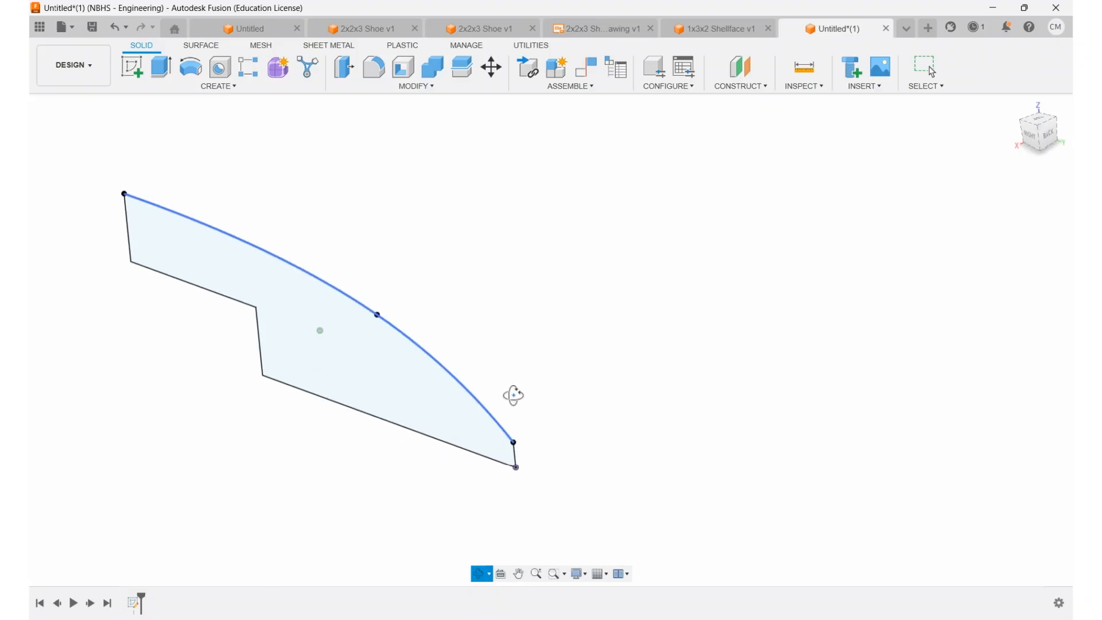
pyautogui.press('Escape')
pyautogui.click(160, 66)
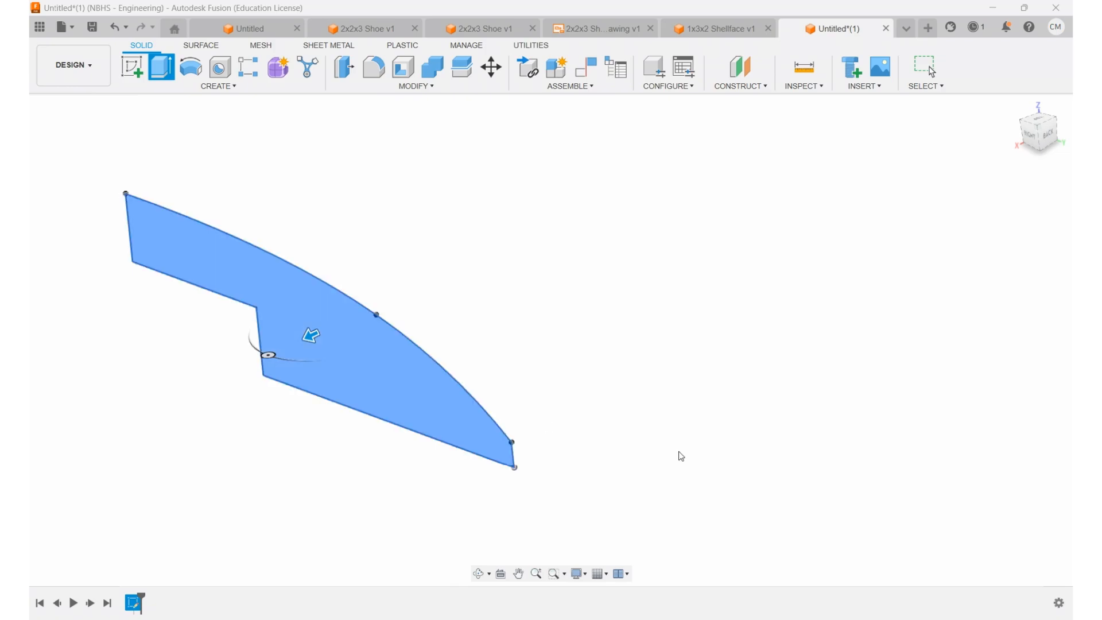
pyautogui.press('Return')
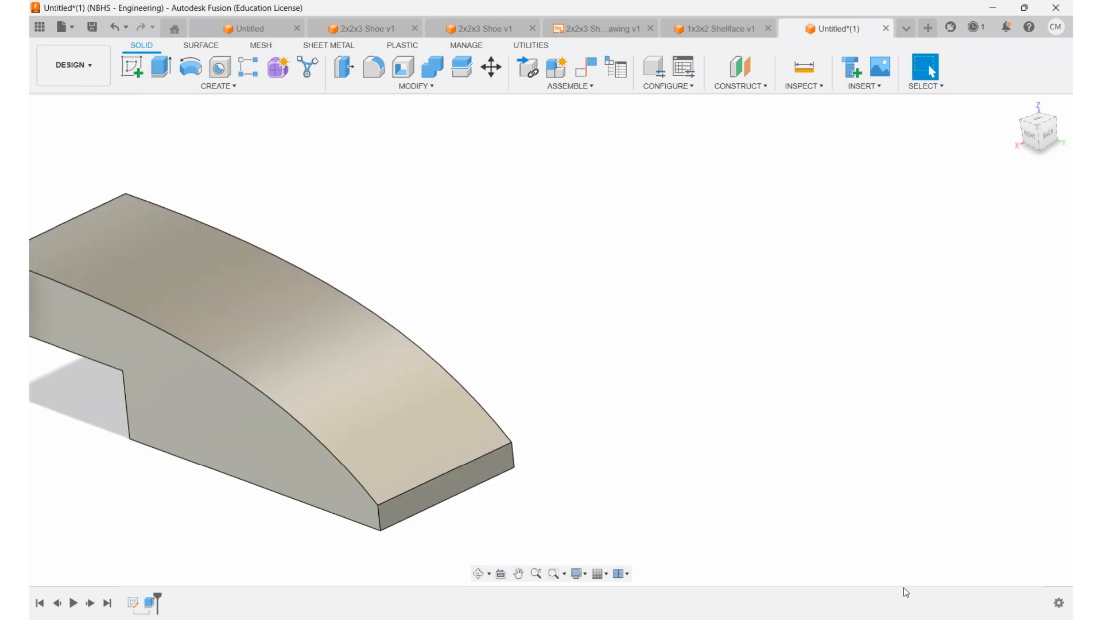
pyautogui.moveTo(382, 369); pyautogui.dragTo(657, 329, button='middle')
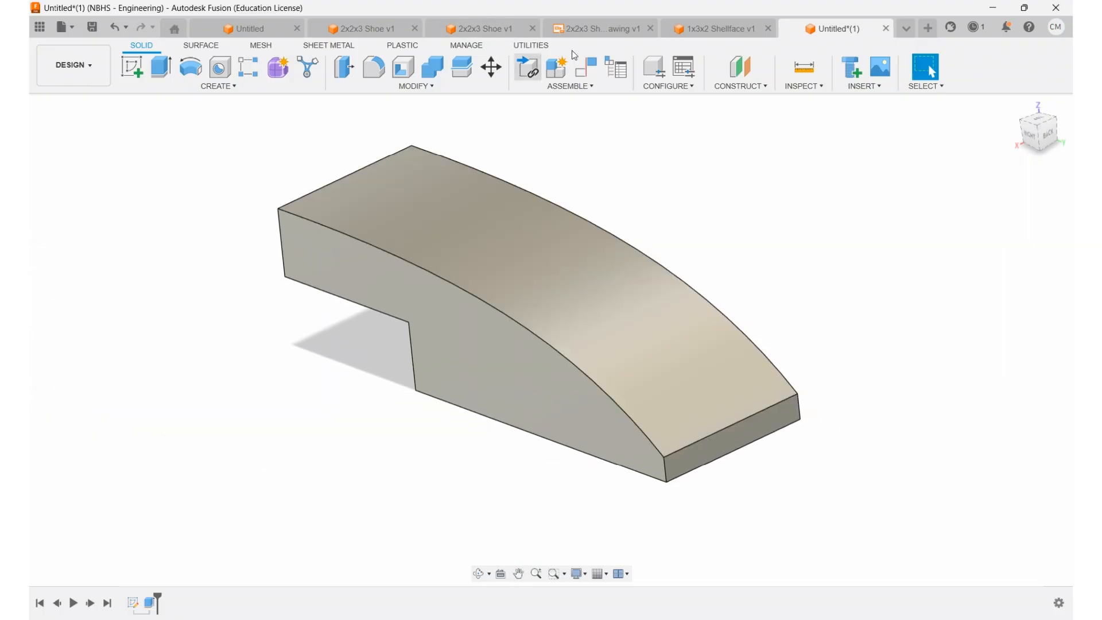
# Step: Construct an offset plane from the brick's stepped side face, running through the middle of its width
pyautogui.click(740, 67)
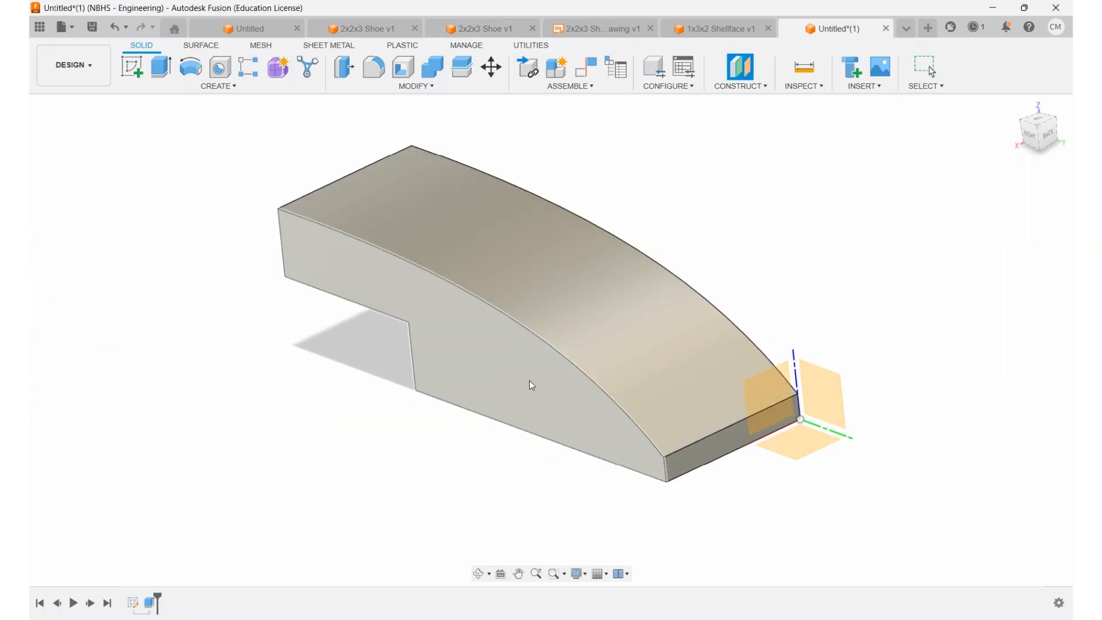
pyautogui.click(529, 380)
pyautogui.moveTo(476, 341); pyautogui.dragTo(527, 308)
pyautogui.press('Return')
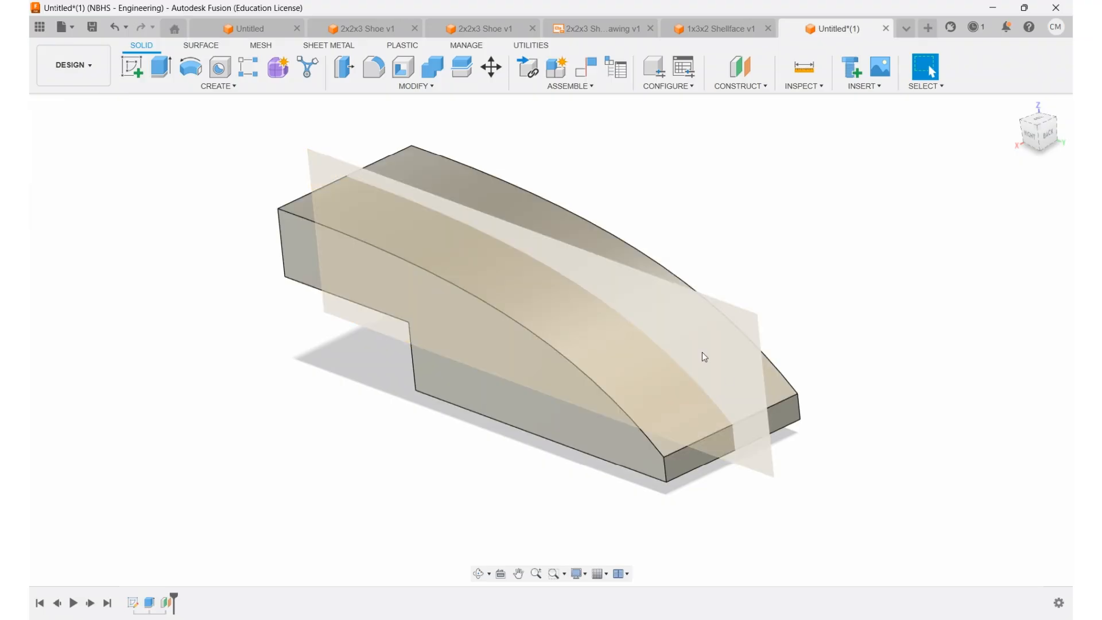
# Step: Shell the brick from its lower bottom face with a 1.2 mm wall thickness
pyautogui.keyDown('shift'); pyautogui.moveTo(741, 225); pyautogui.dragTo(729, 143, button='middle'); pyautogui.keyUp('shift')
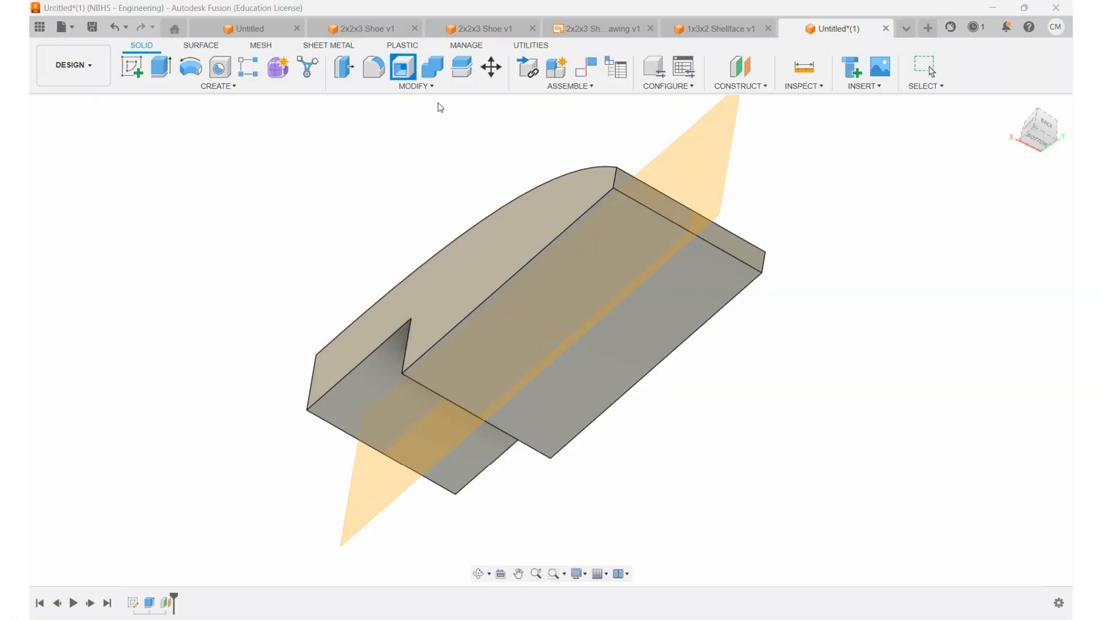
pyautogui.click(404, 67)
pyautogui.click(625, 287)
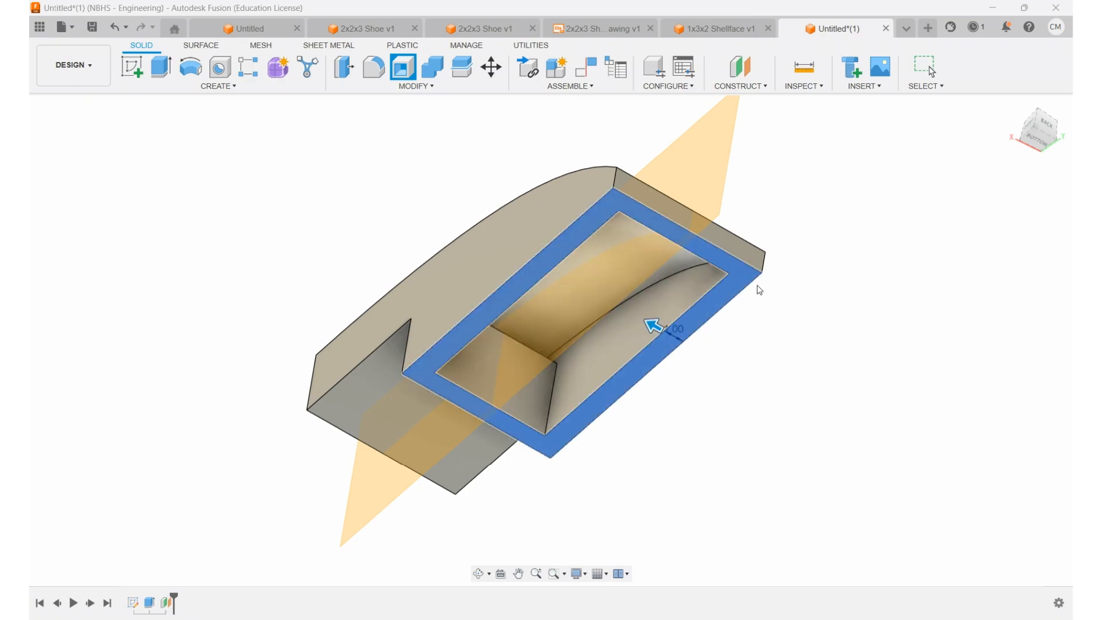
pyautogui.write('.2')
pyautogui.press('Return')
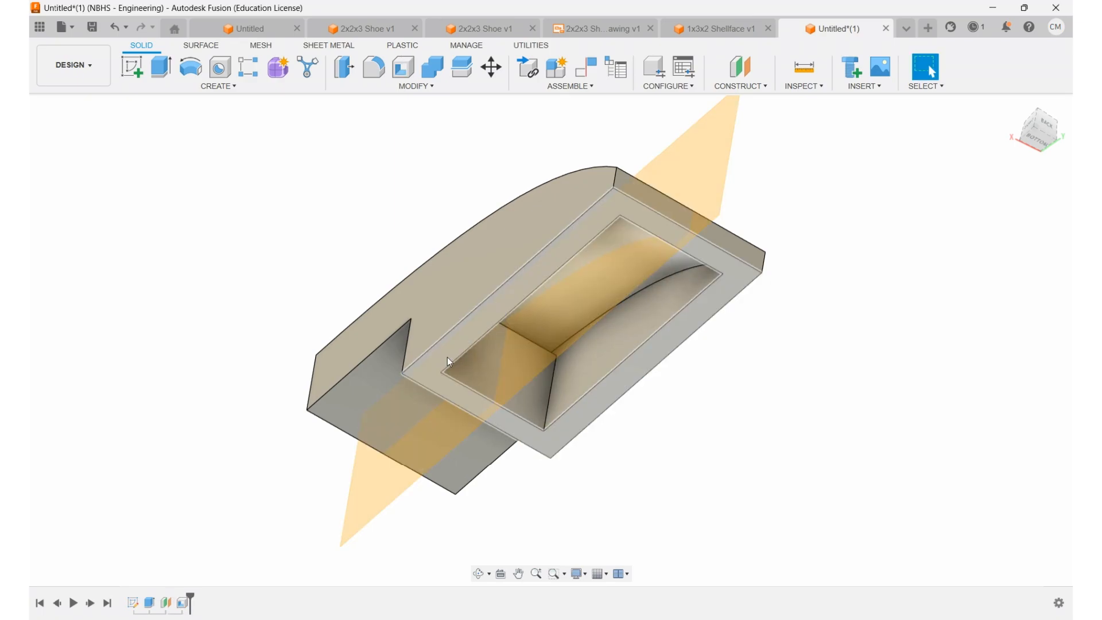
# Step: Create a section analysis on the middle construction plane, examine the shelled interior in side view, and hide the section and plane
pyautogui.moveTo(457, 317); pyautogui.dragTo(577, 285, button='middle')
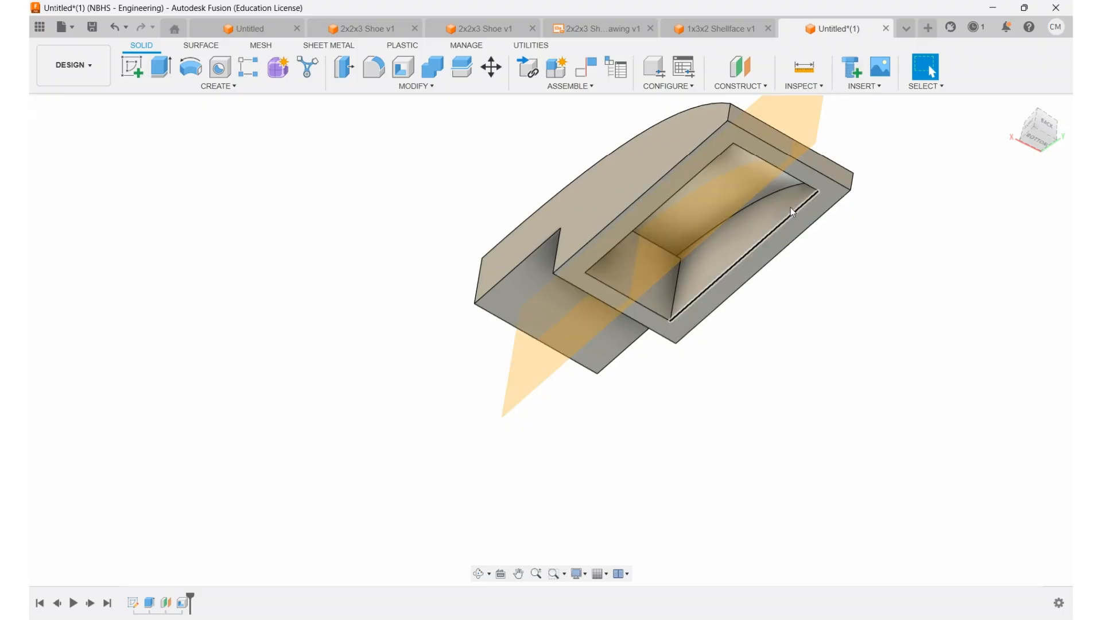
pyautogui.keyDown('shift'); pyautogui.moveTo(923, 191); pyautogui.dragTo(917, 228, button='middle'); pyautogui.keyUp('shift')
pyautogui.moveTo(899, 225); pyautogui.dragTo(881, 335, button='middle')
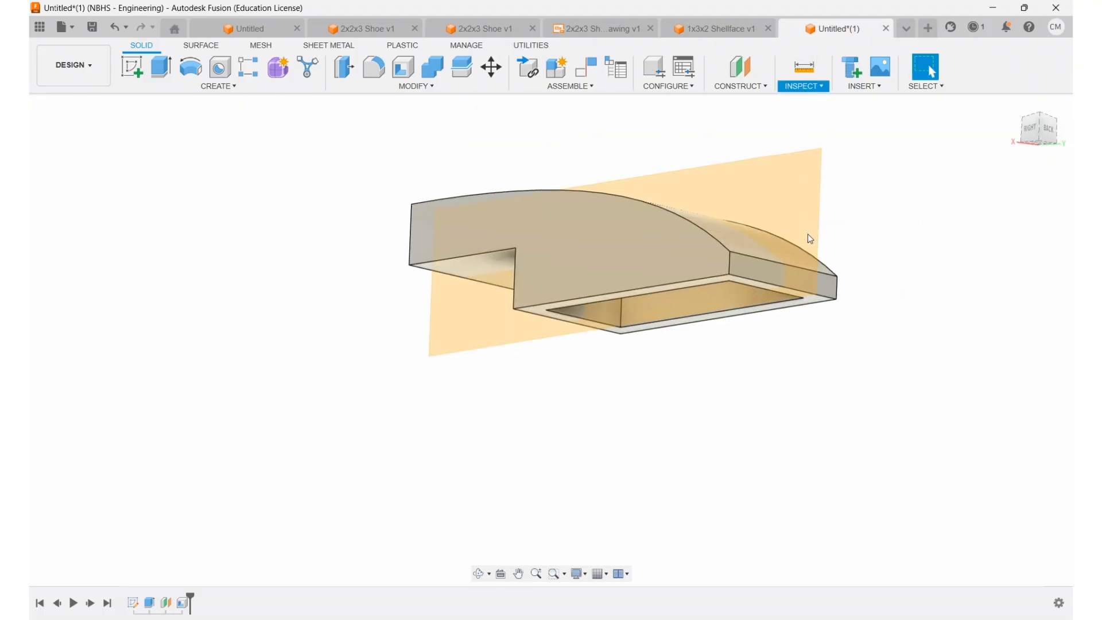
pyautogui.click(822, 229)
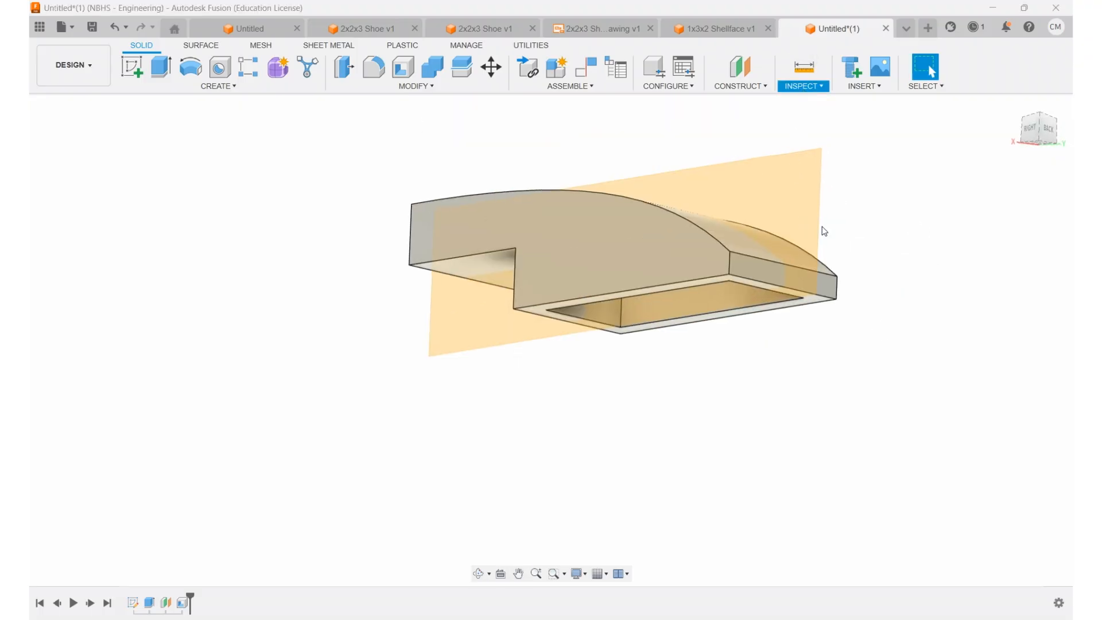
pyautogui.click(752, 190)
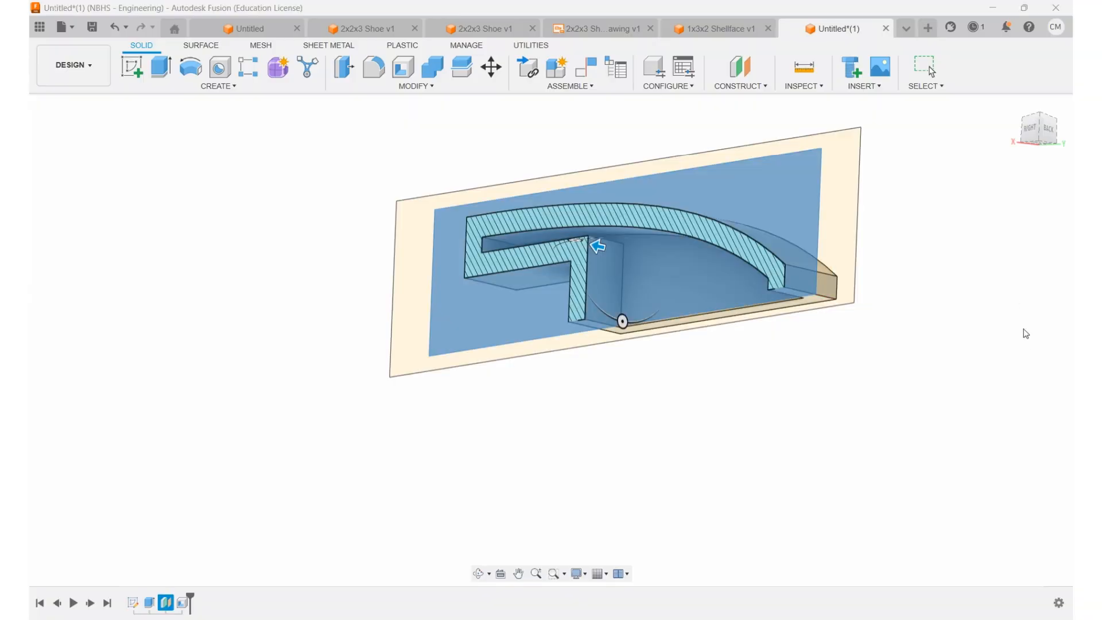
pyautogui.click(983, 342)
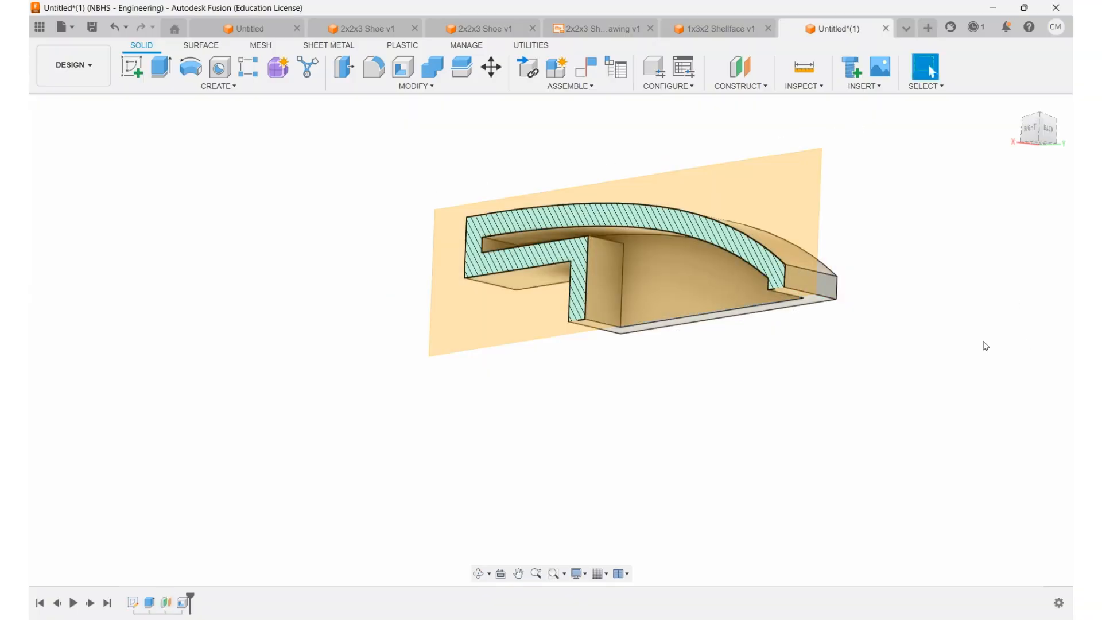
pyautogui.scroll(3, 595, 231)
pyautogui.scroll(1, 595, 230)
pyautogui.keyDown('shift'); pyautogui.moveTo(551, 222); pyautogui.dragTo(601, 243, button='middle'); pyautogui.keyUp('shift')
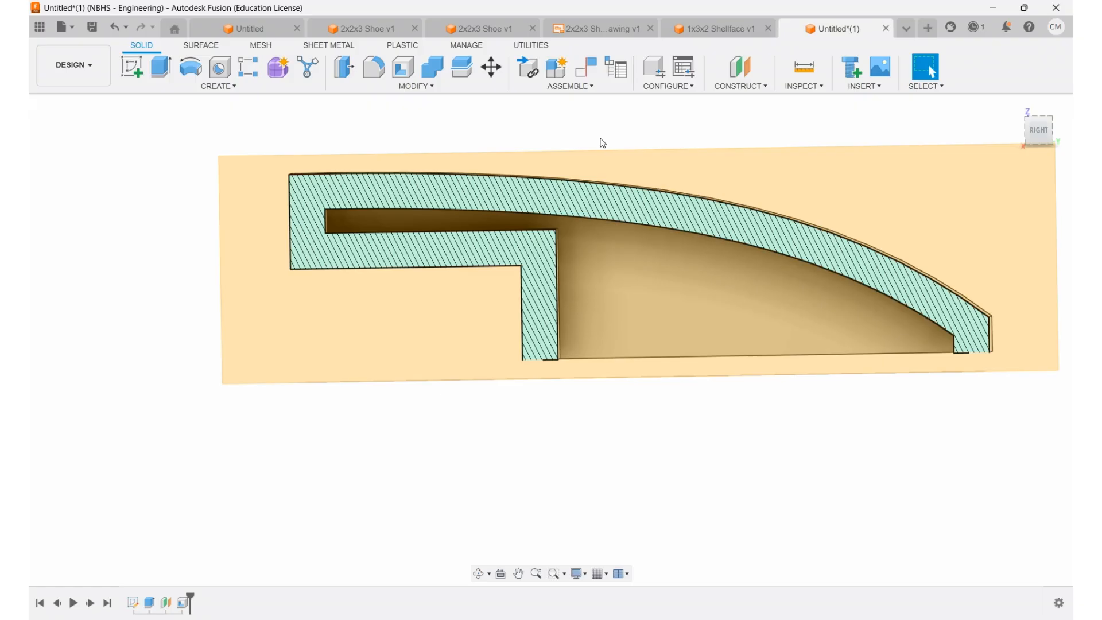
pyautogui.click(78, 194)
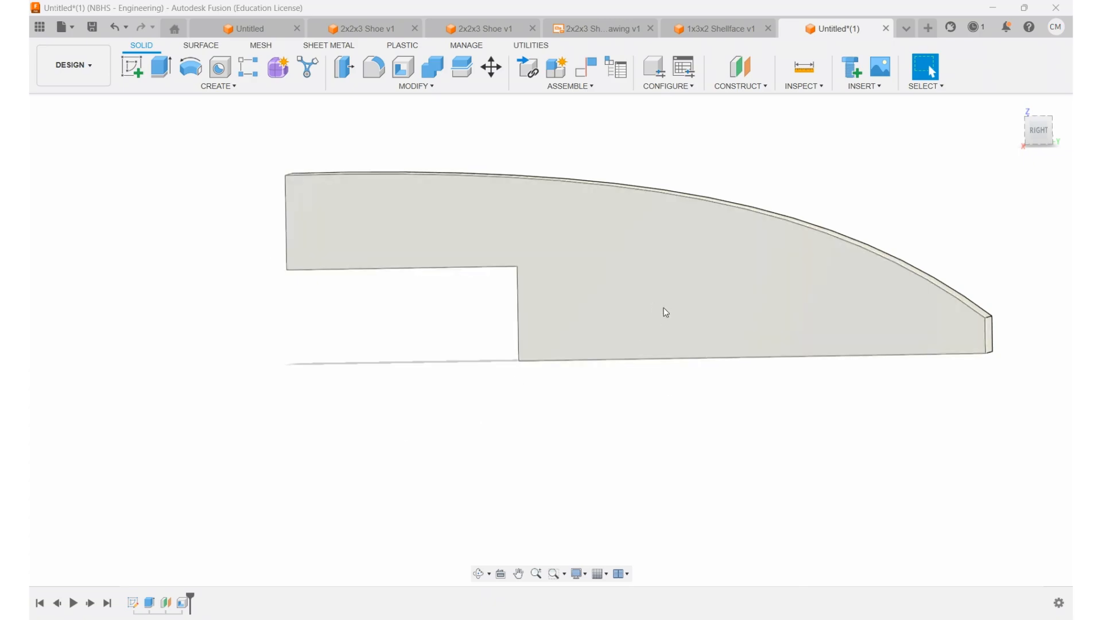
# Step: Roll the timeline back to before the shell and split the body in two along the inner riser face of the step
pyautogui.moveTo(191, 597); pyautogui.dragTo(171, 595)
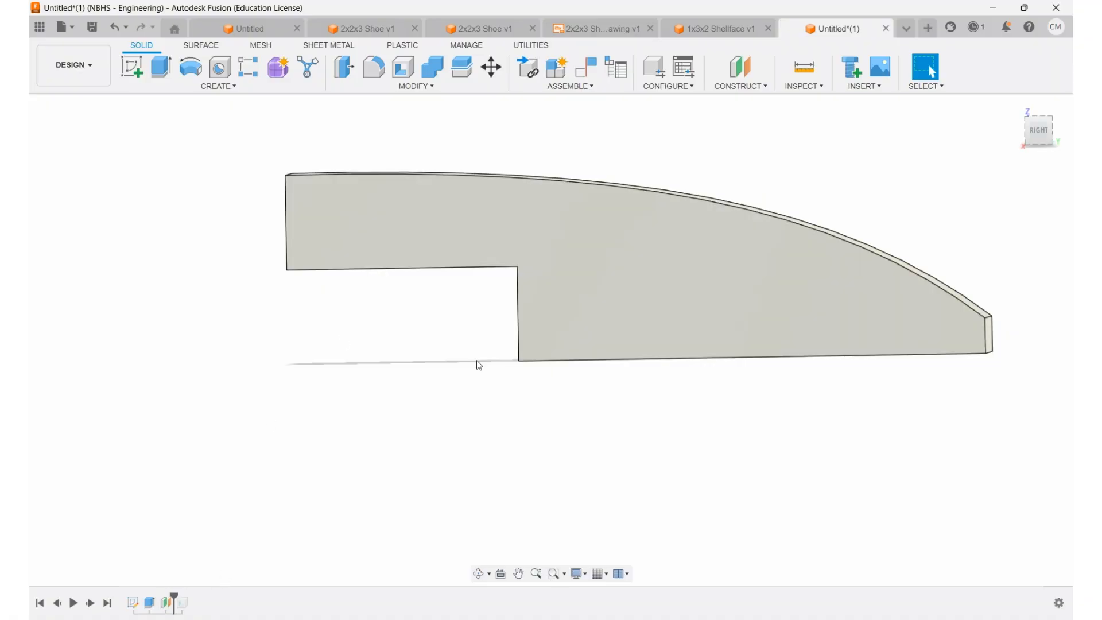
pyautogui.keyDown('shift'); pyautogui.moveTo(486, 369); pyautogui.dragTo(510, 352, button='middle'); pyautogui.keyUp('shift')
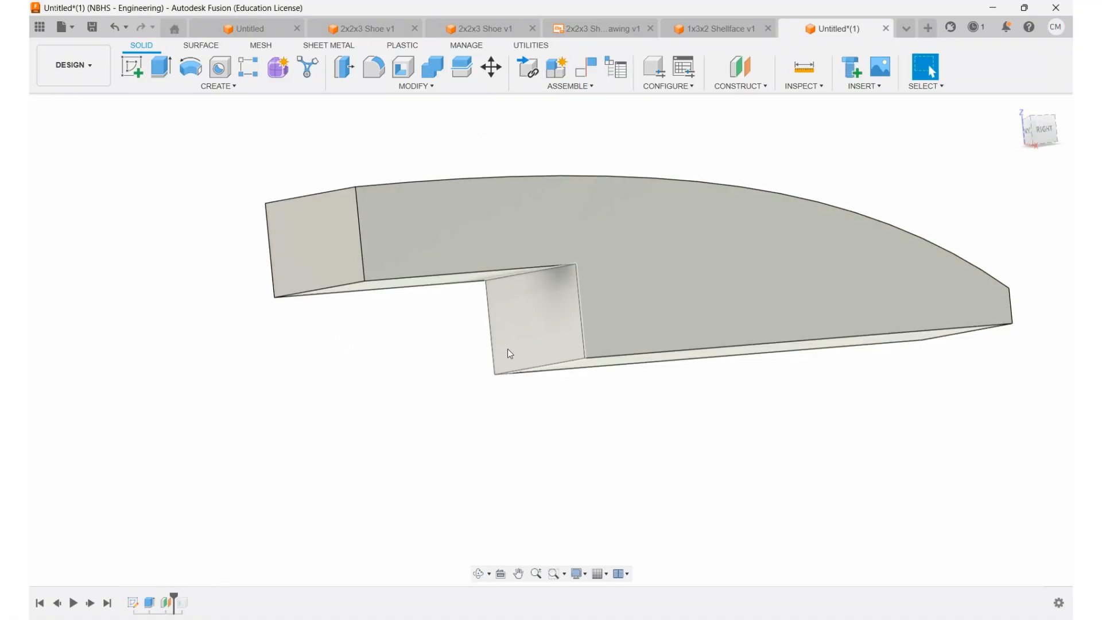
pyautogui.click(466, 68)
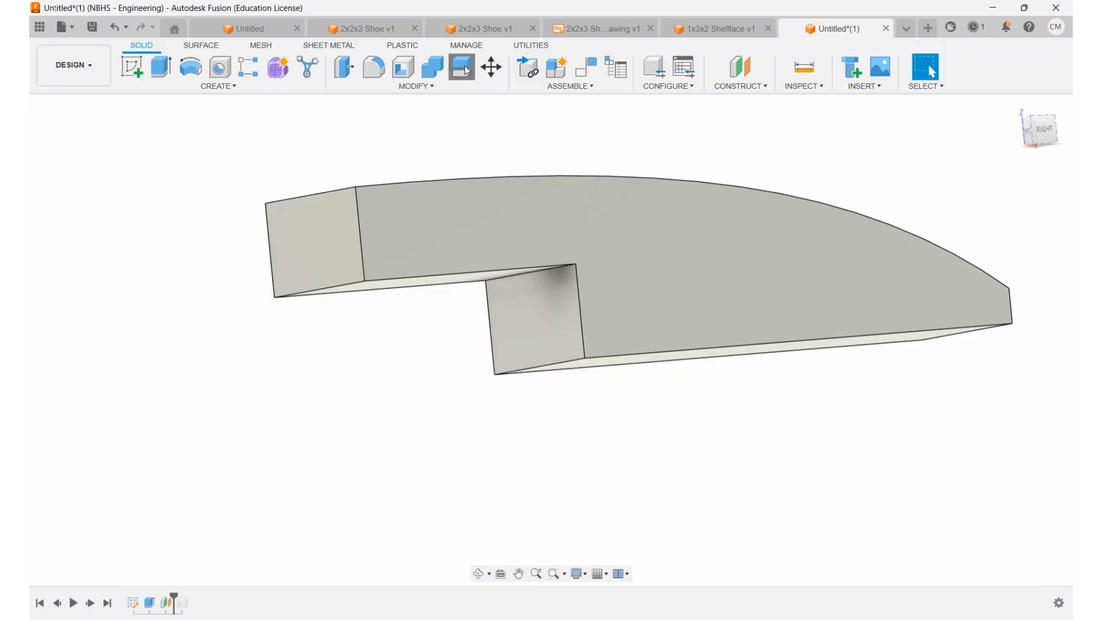
pyautogui.click(684, 291)
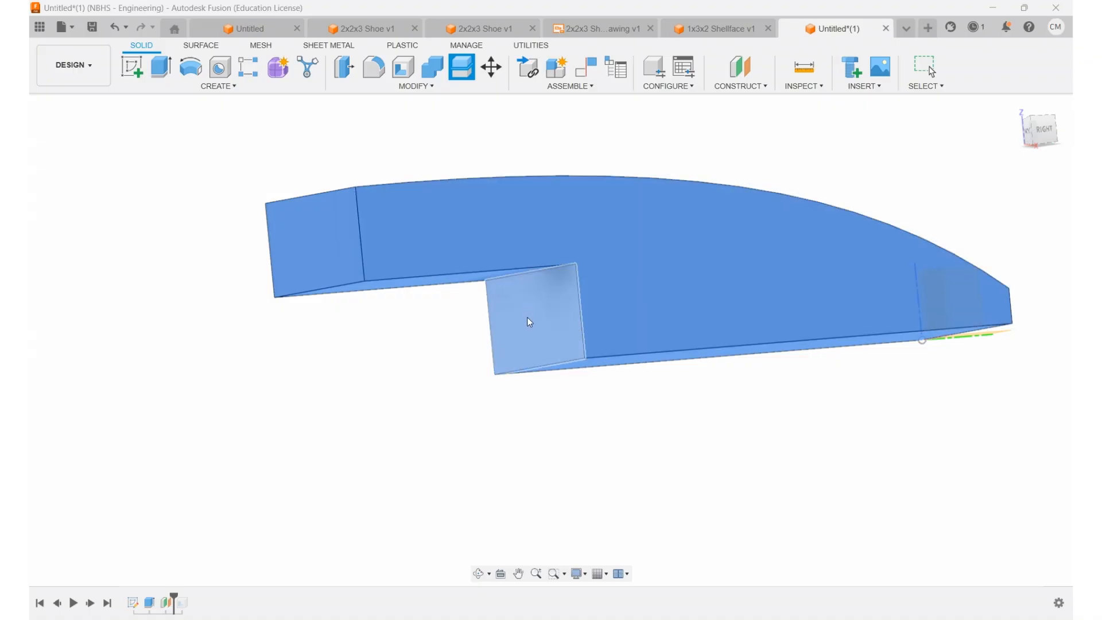
pyautogui.click(529, 322)
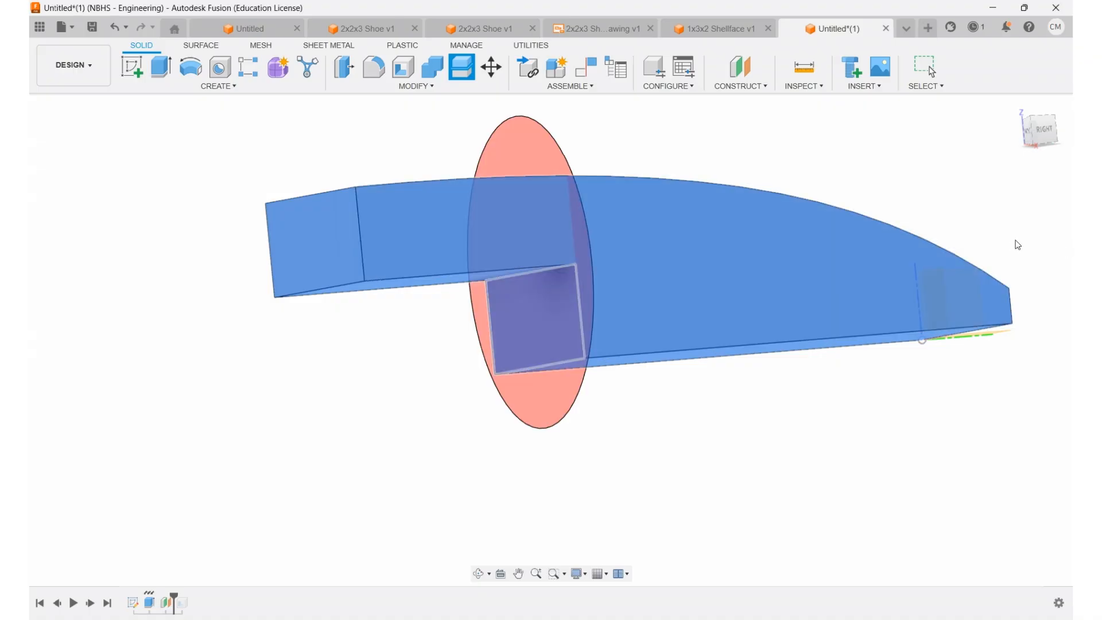
pyautogui.press('Return')
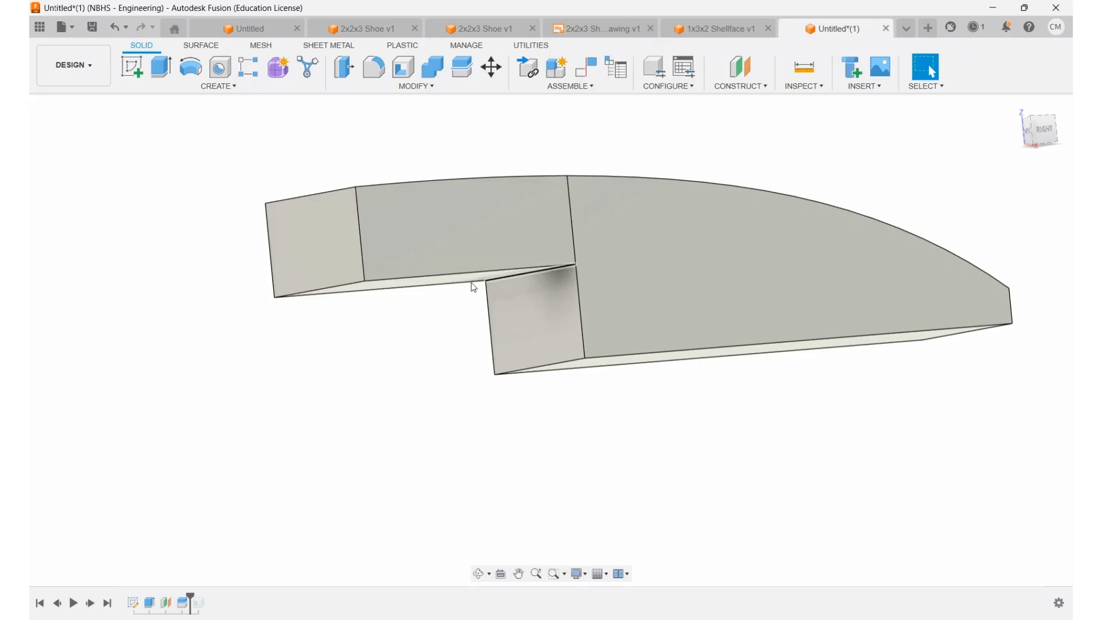
# Step: Hide and show the two split bodies to check which part of the brick each one covers
pyautogui.click(85, 243)
pyautogui.click(89, 219)
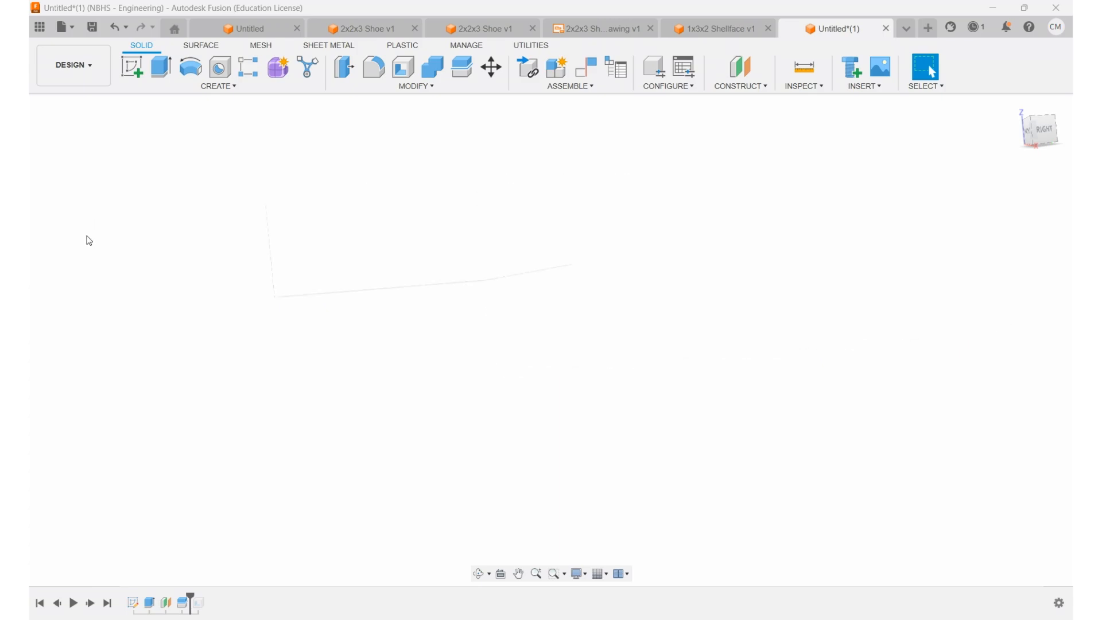
pyautogui.click(88, 238)
pyautogui.click(89, 225)
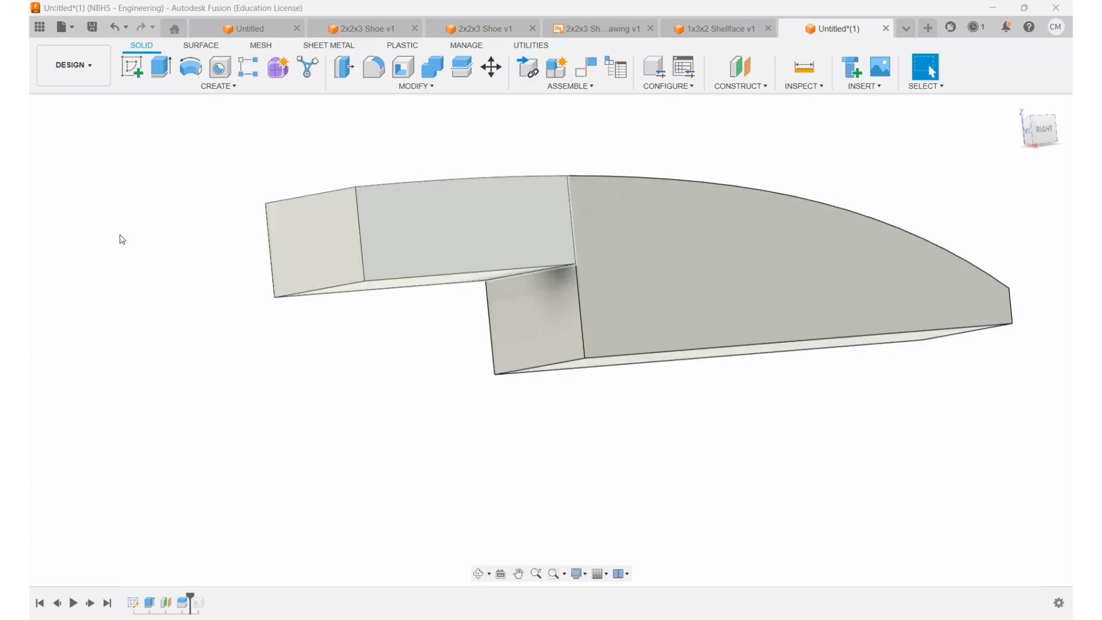
# Step: Shell the short split body hollow from its raised underside face
pyautogui.keyDown('shift'); pyautogui.moveTo(791, 226); pyautogui.dragTo(783, 182, button='middle'); pyautogui.keyUp('shift')
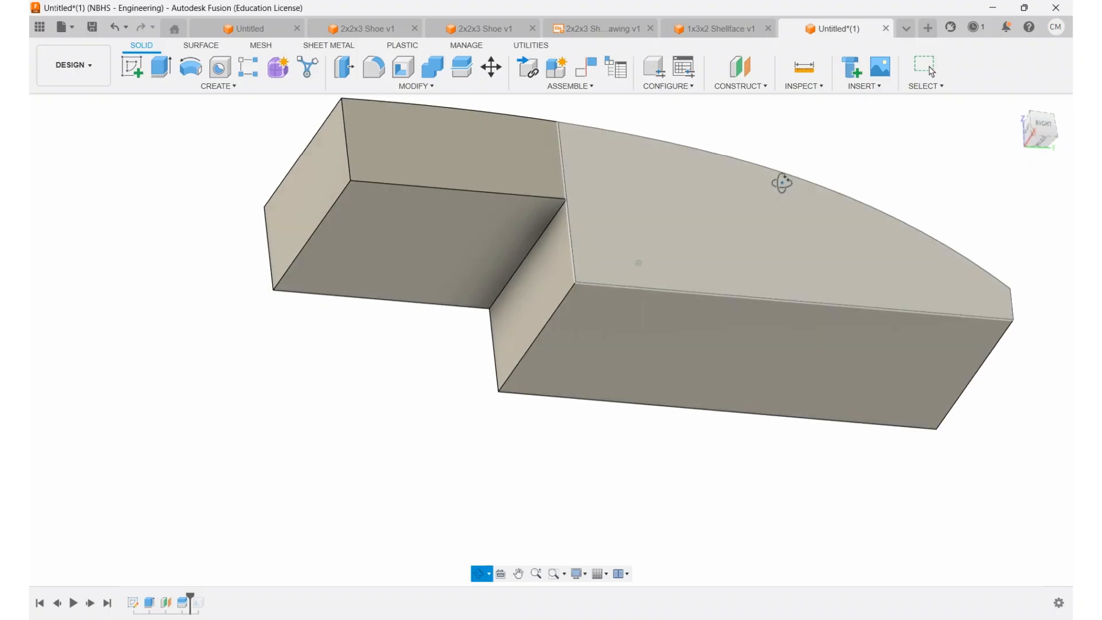
pyautogui.click(403, 67)
pyautogui.click(447, 260)
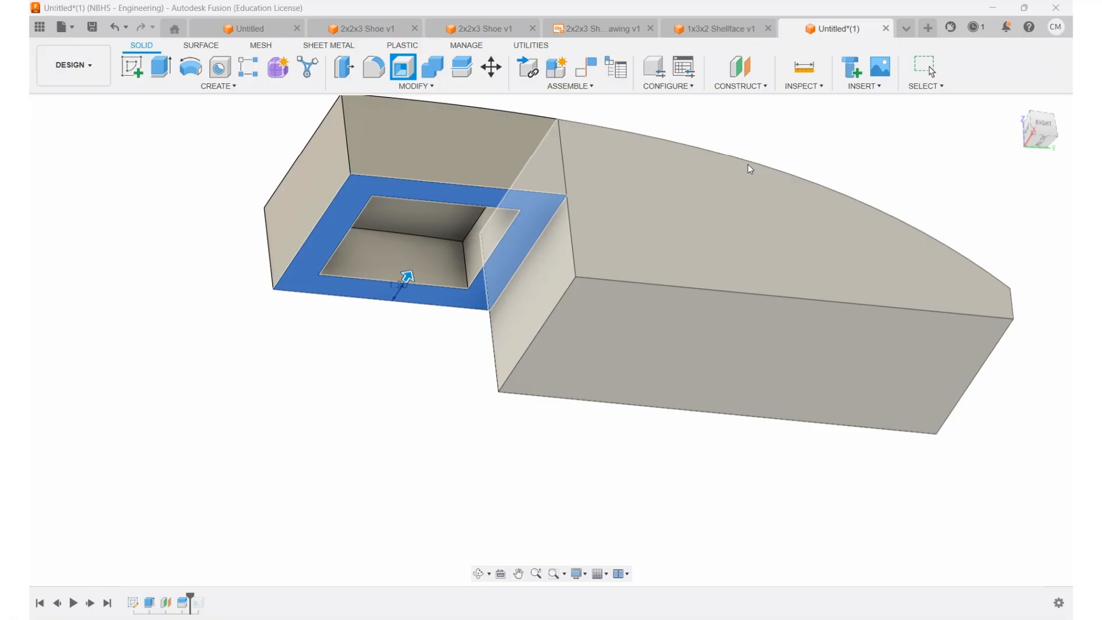
pyautogui.press('Return')
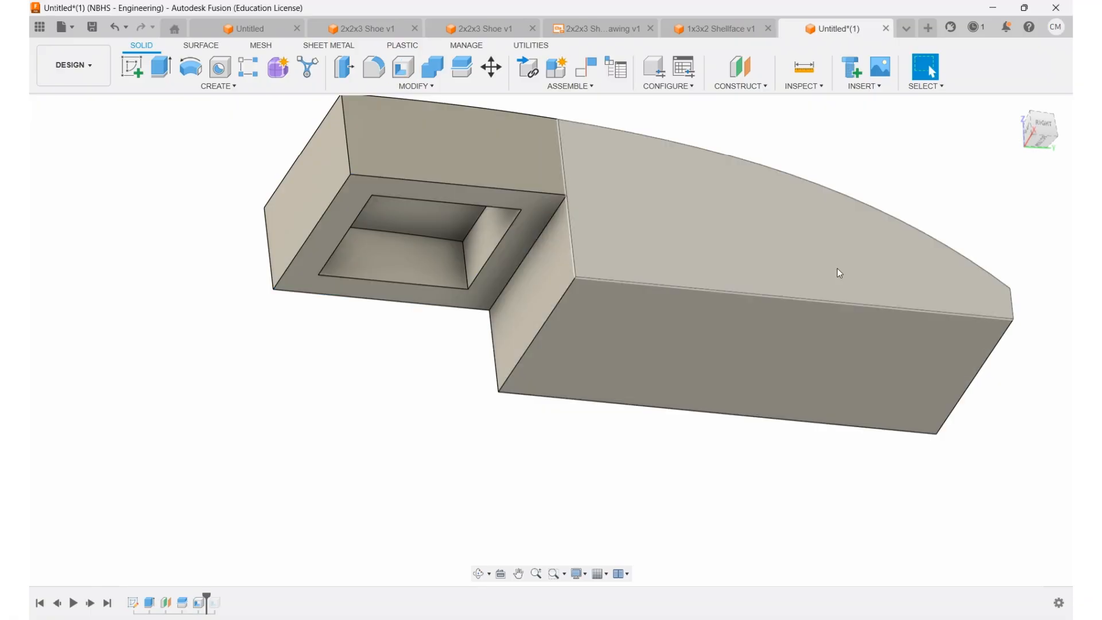
# Step: Shell the long curved body hollow from its lower bottom face
pyautogui.click(403, 67)
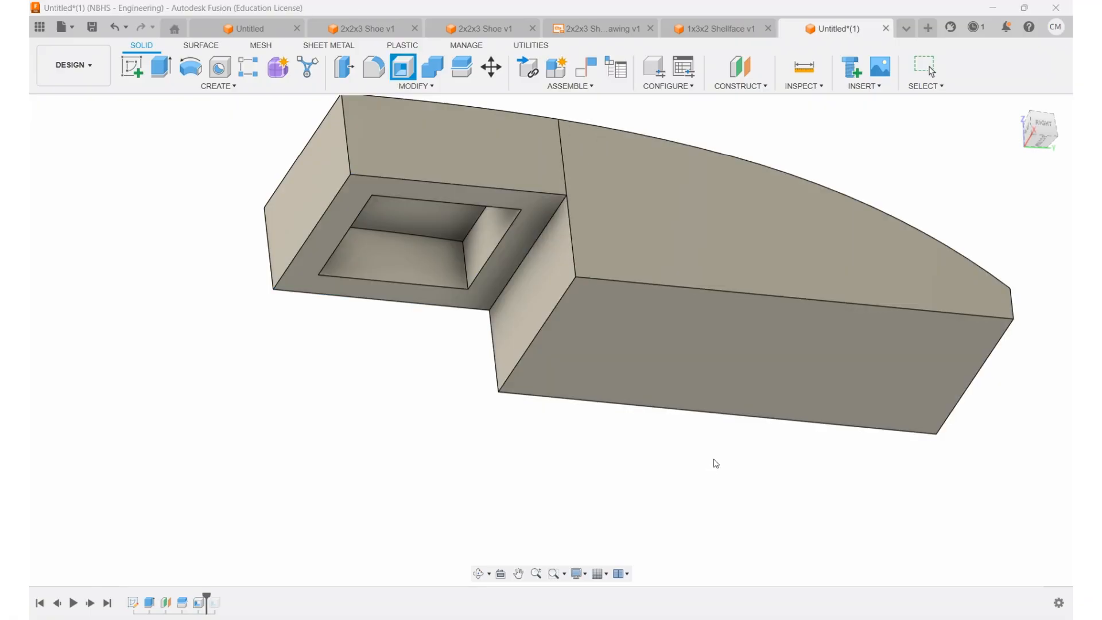
pyautogui.click(636, 395)
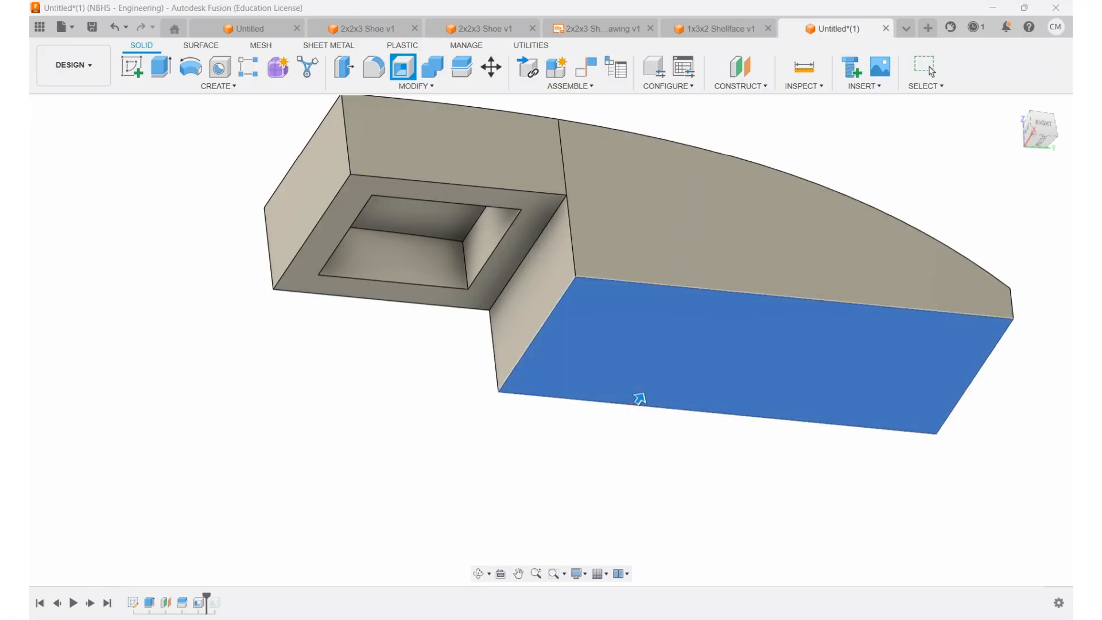
pyautogui.press('Return')
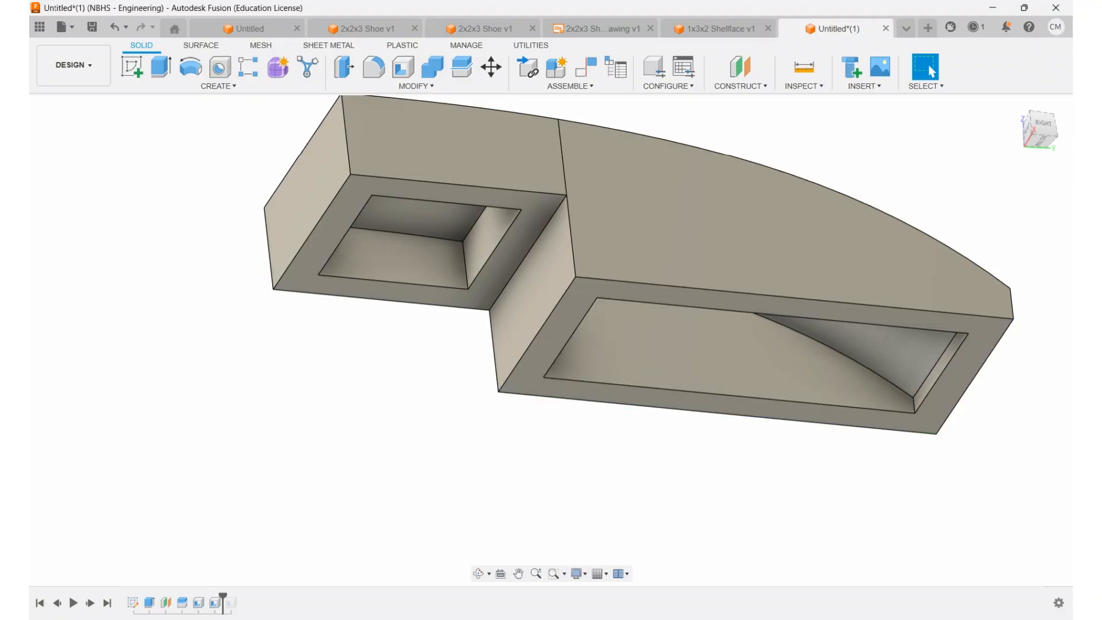
# Step: Combine the long curved body and the short body into a single brick
pyautogui.scroll(-3, 824, 336)
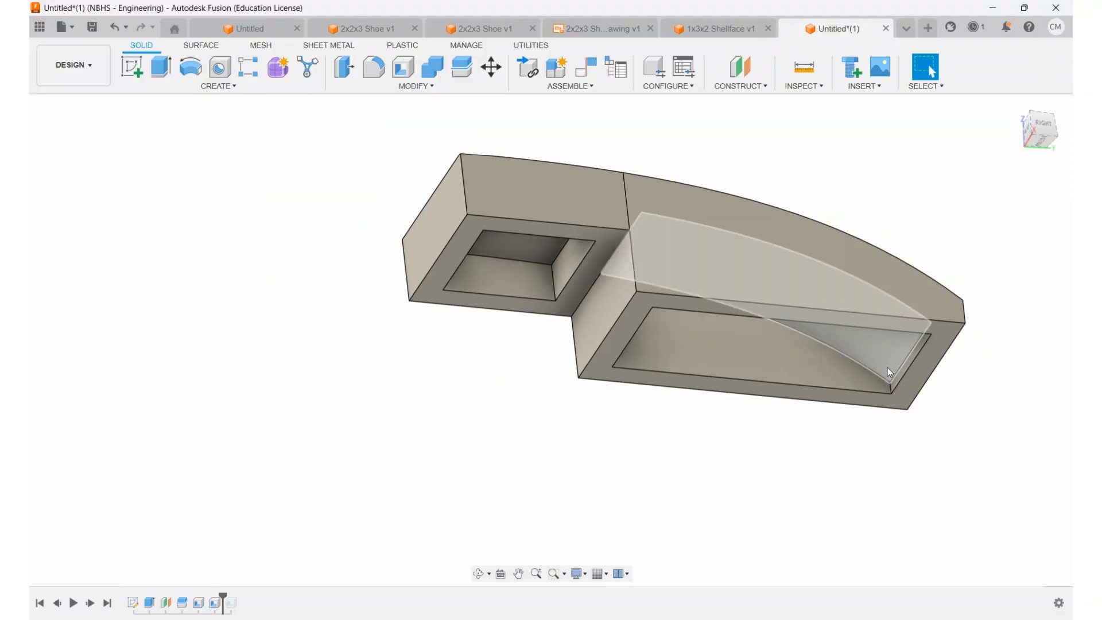
pyautogui.keyDown('shift'); pyautogui.moveTo(941, 332); pyautogui.dragTo(836, 296, button='middle'); pyautogui.keyUp('shift')
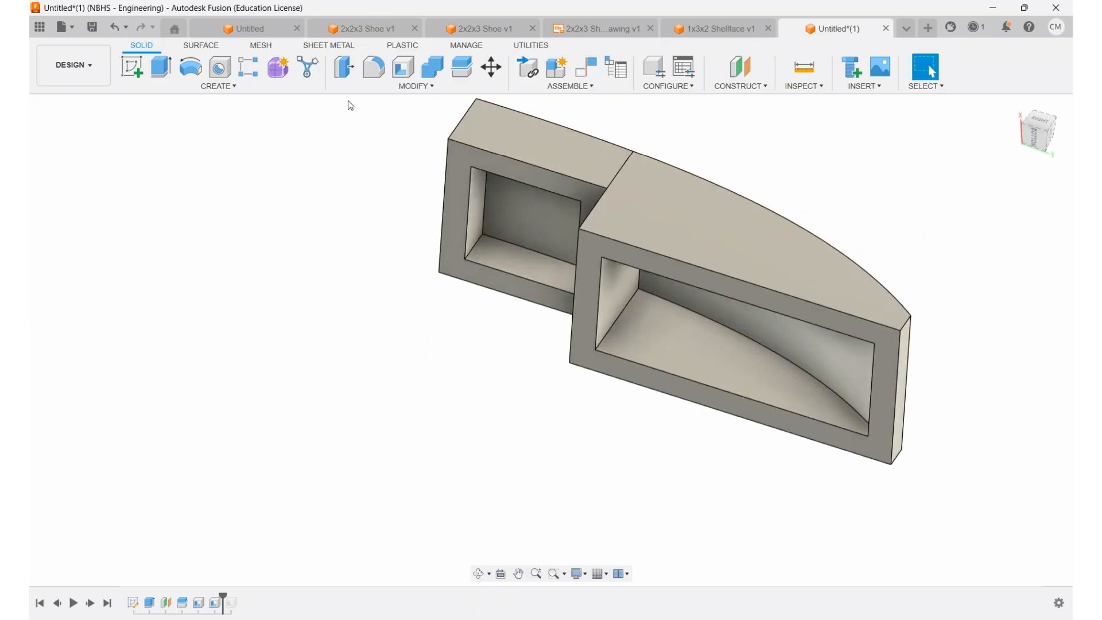
pyautogui.click(439, 68)
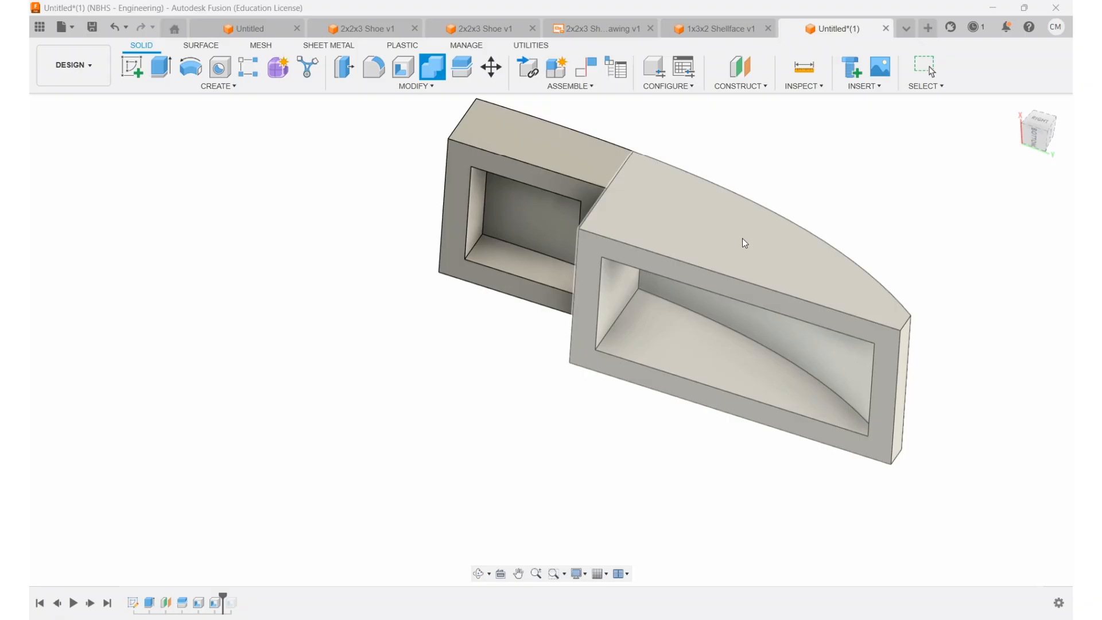
pyautogui.click(715, 230)
pyautogui.click(572, 162)
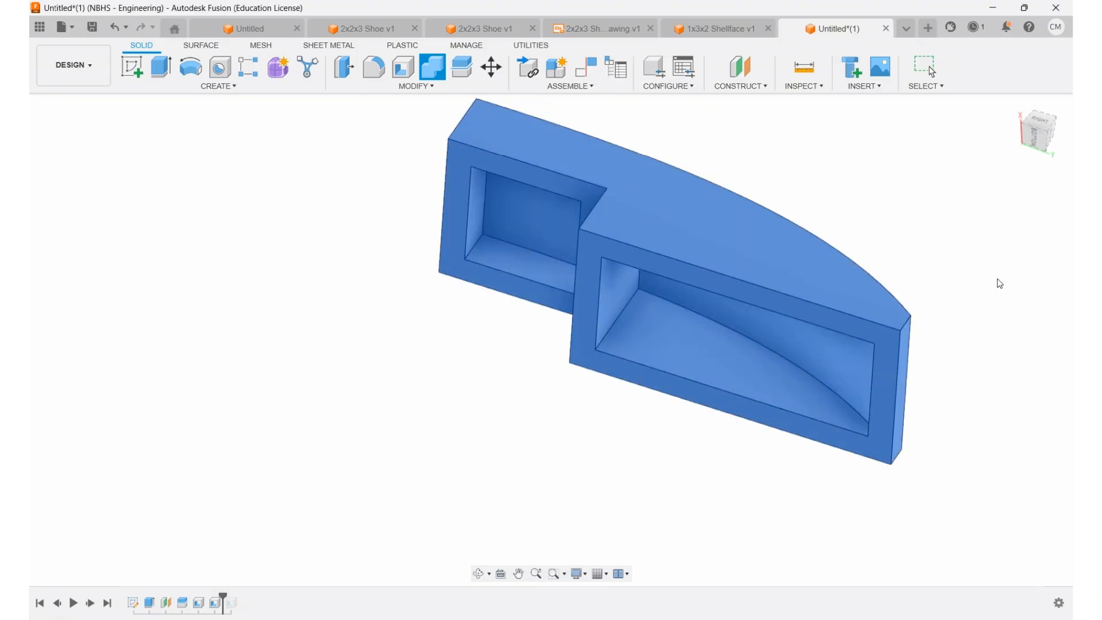
pyautogui.press('Return')
# Step: Sketch a circle on the lower bottom face, inside the larger cavity opening, and set its diameter to 2.4 mm
pyautogui.scroll(-3, 775, 274)
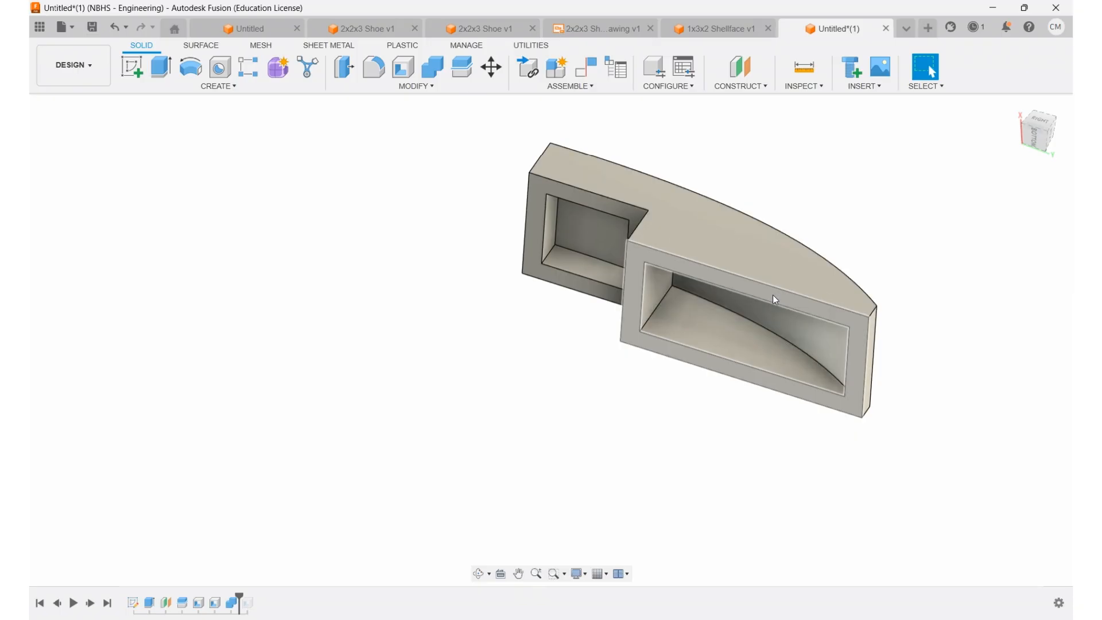
pyautogui.click(772, 295)
pyautogui.click(132, 67)
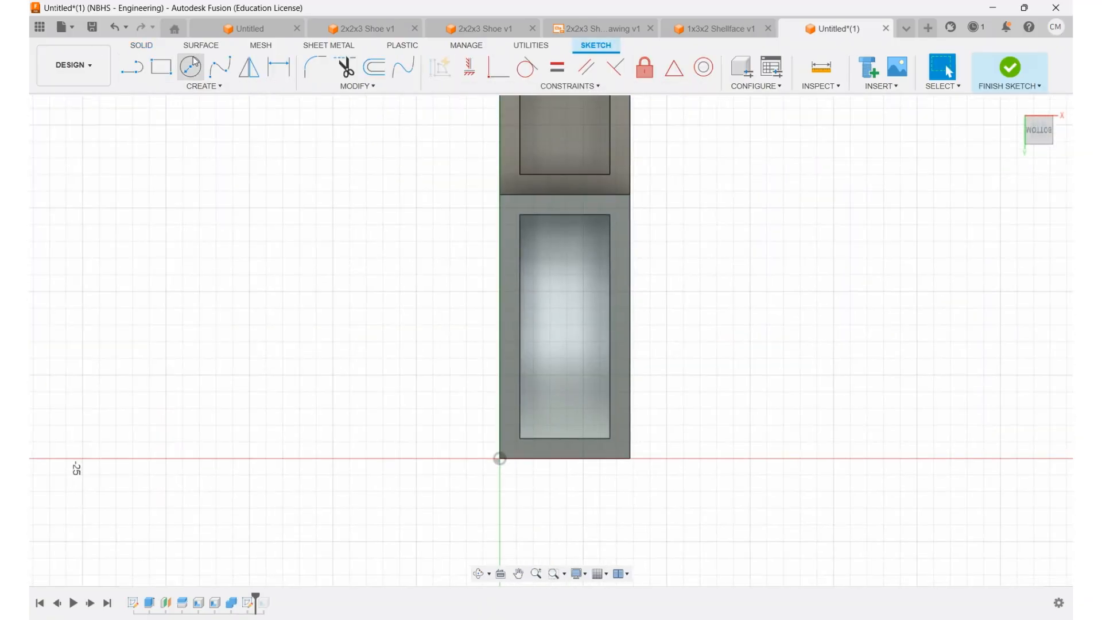
pyautogui.click(191, 66)
pyautogui.click(564, 320)
pyautogui.click(574, 295)
pyautogui.press('d')
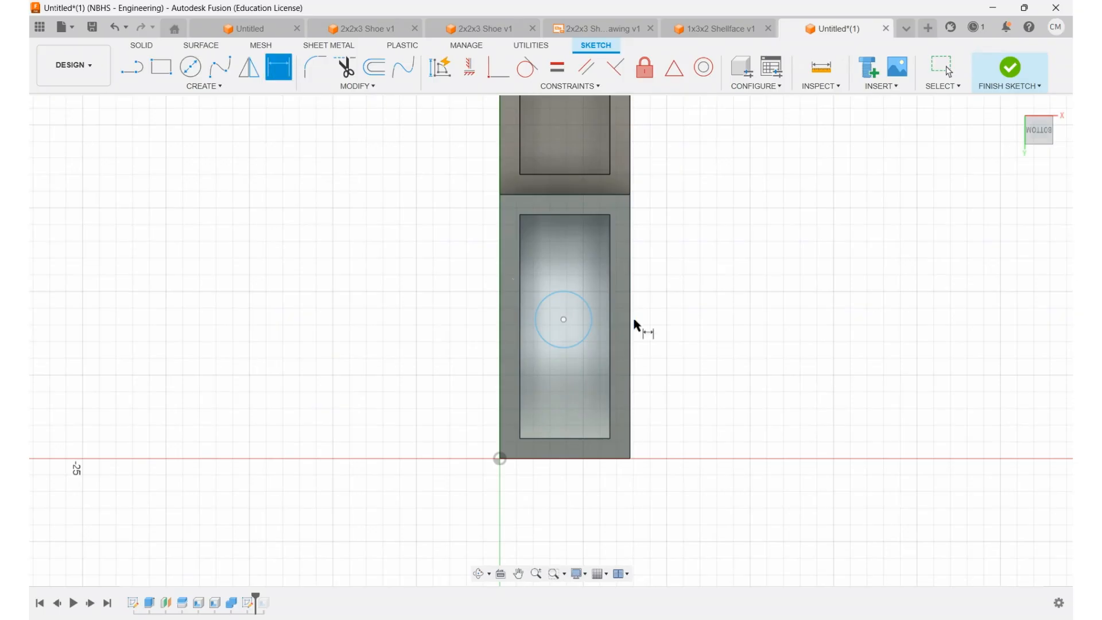
pyautogui.click(586, 303)
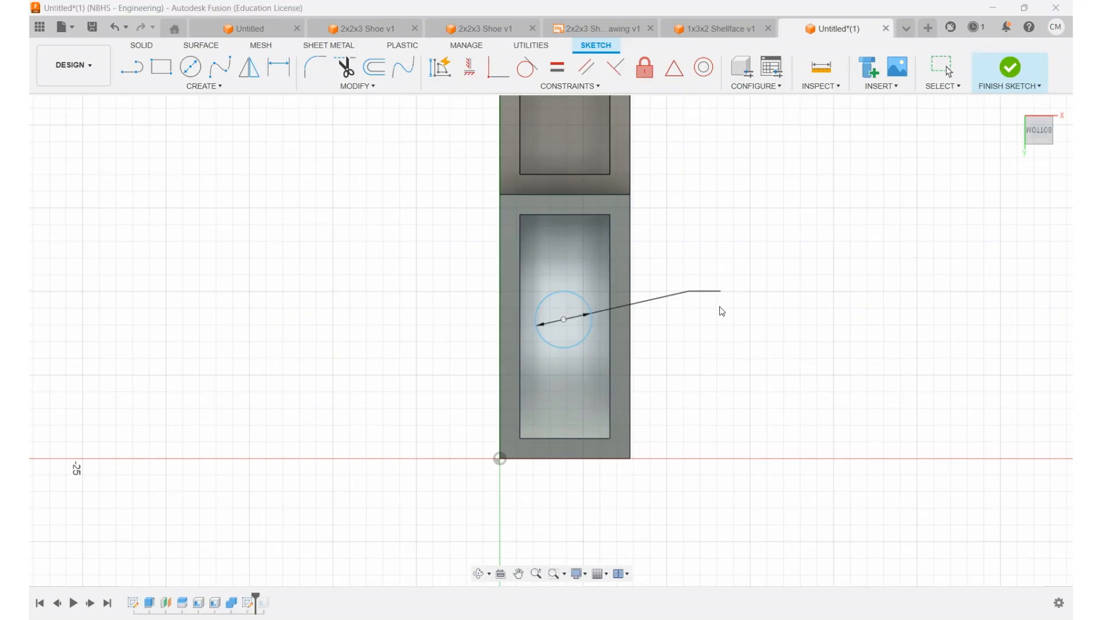
pyautogui.write('2.4')
pyautogui.press('Return')
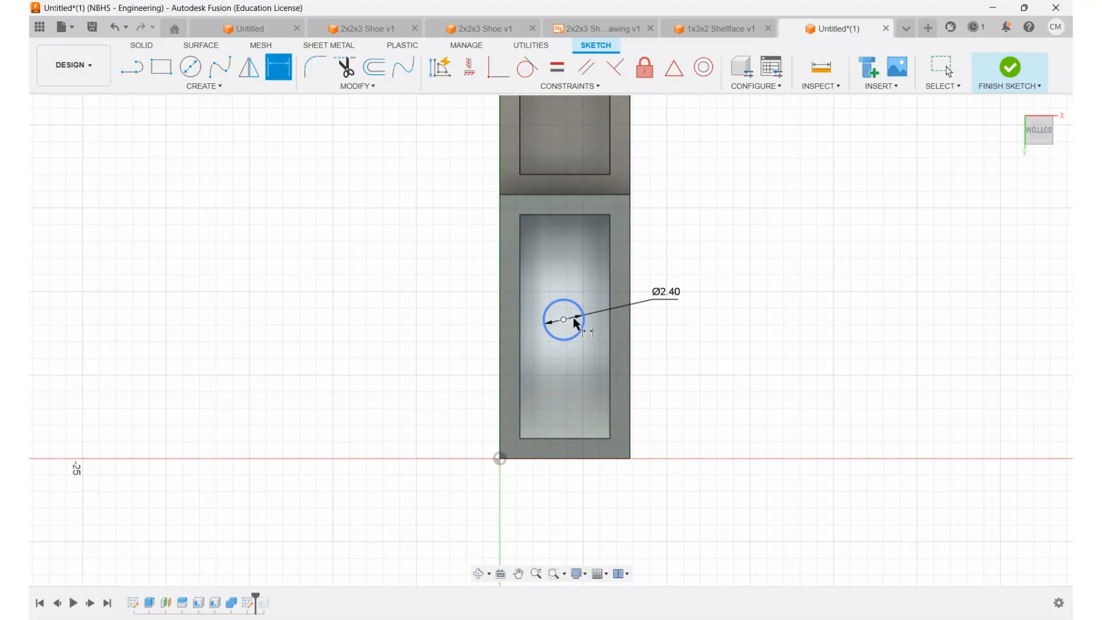
# Step: Place the circle's centre 3.9 mm from the brick's long side edge and 7.9 mm from its thin end edge, and finish the sketch
pyautogui.click(632, 353)
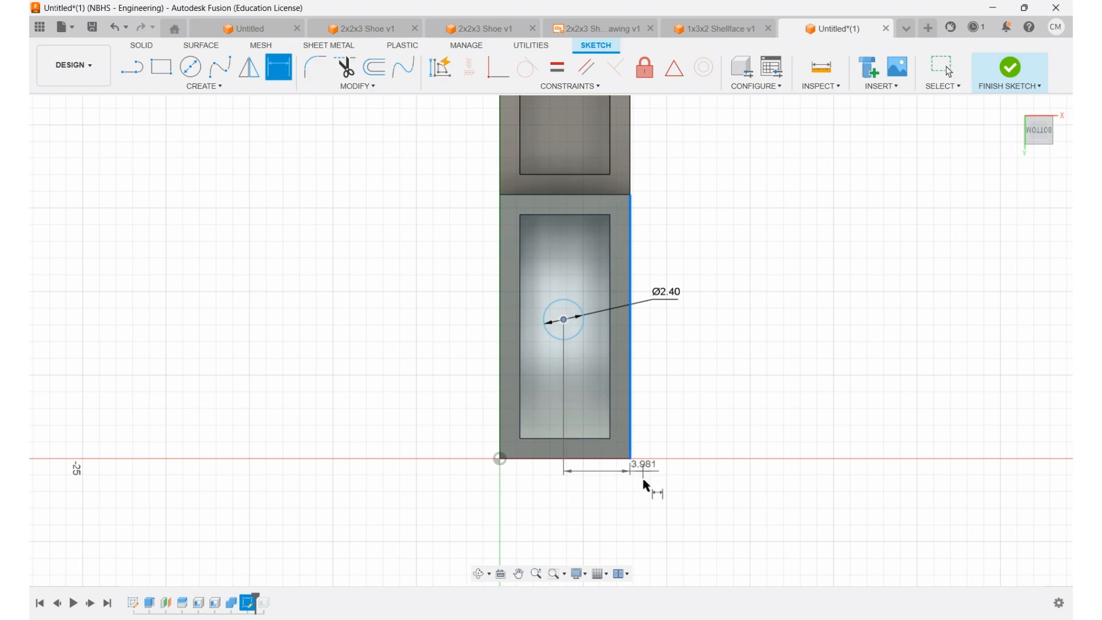
pyautogui.click(665, 511)
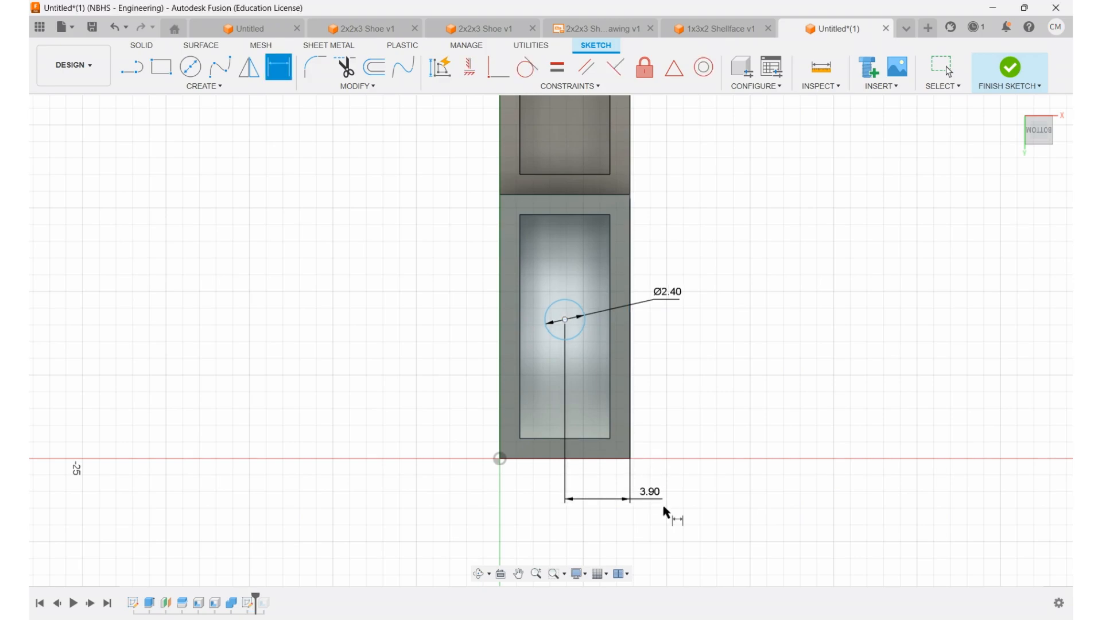
pyautogui.click(565, 326)
pyautogui.click(551, 464)
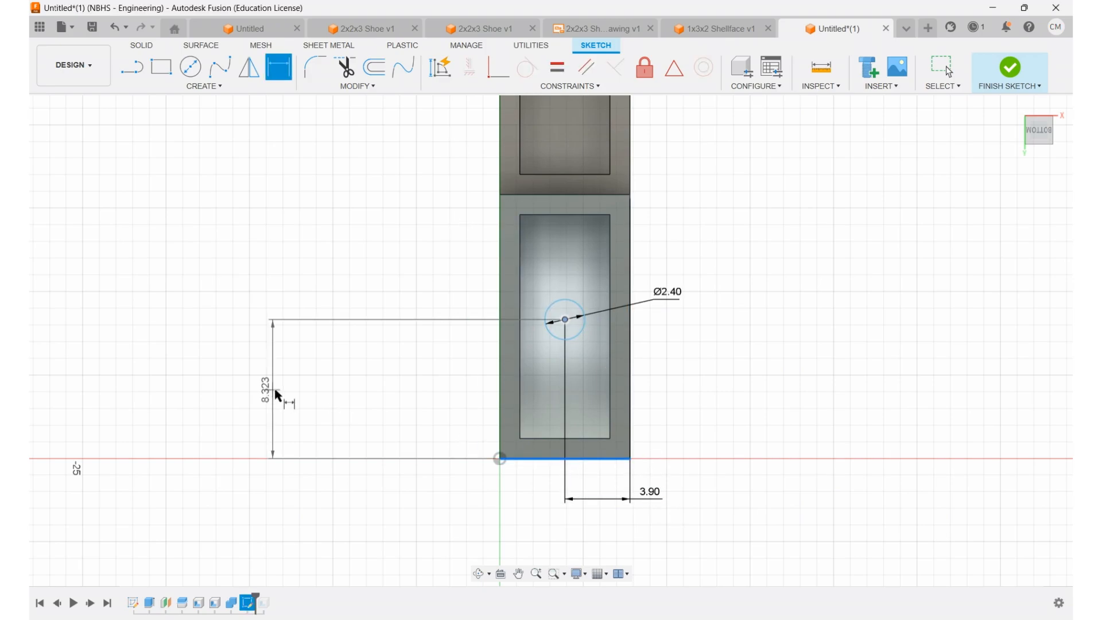
pyautogui.click(275, 396)
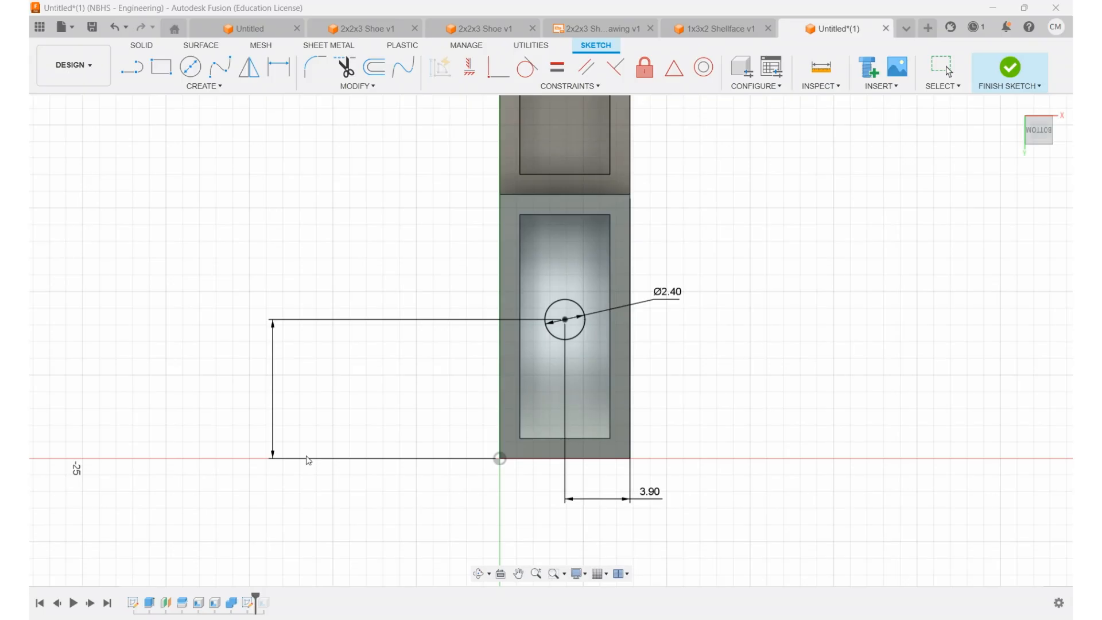
pyautogui.write('7.9')
pyautogui.press('Return')
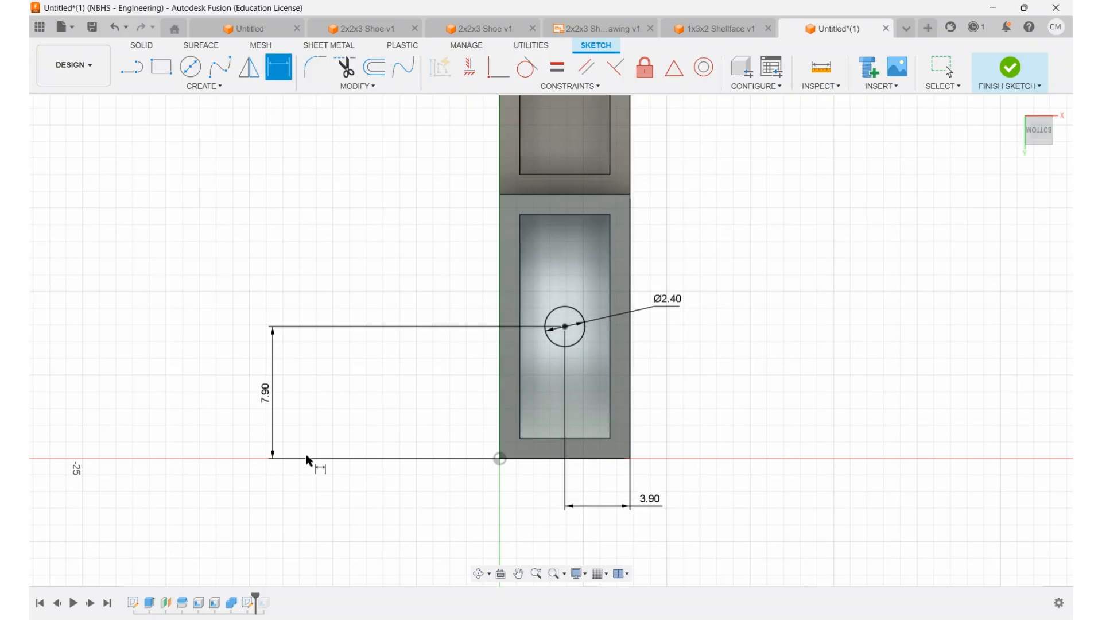
pyautogui.click(1011, 68)
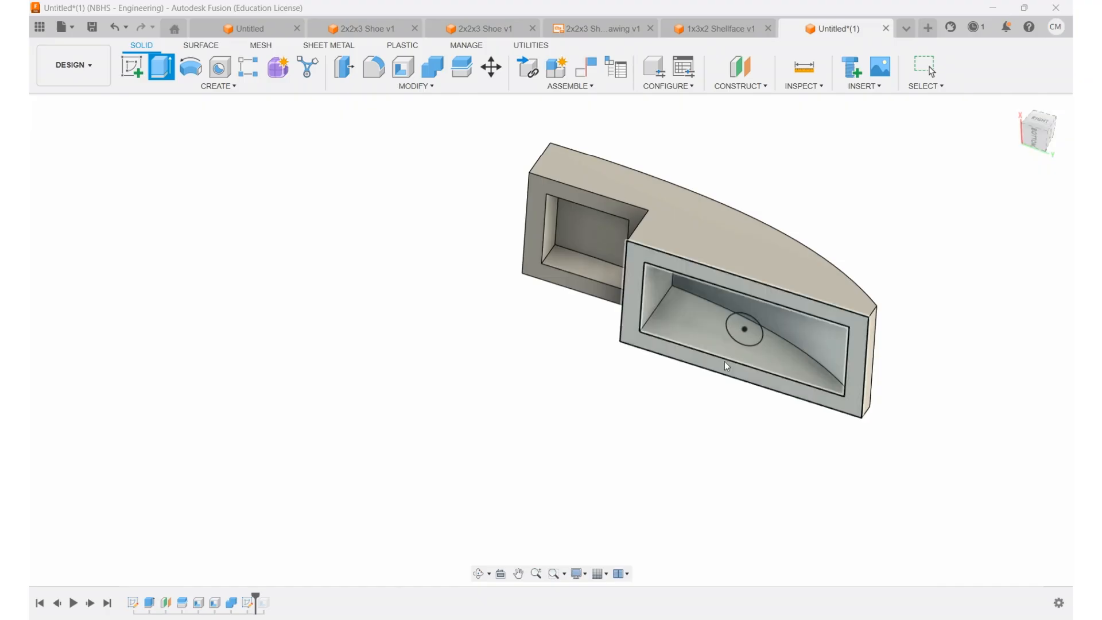
# Step: Extrude the 2.4 mm circle up to the curved inner face of the larger cavity to form a solid post
pyautogui.click(741, 327)
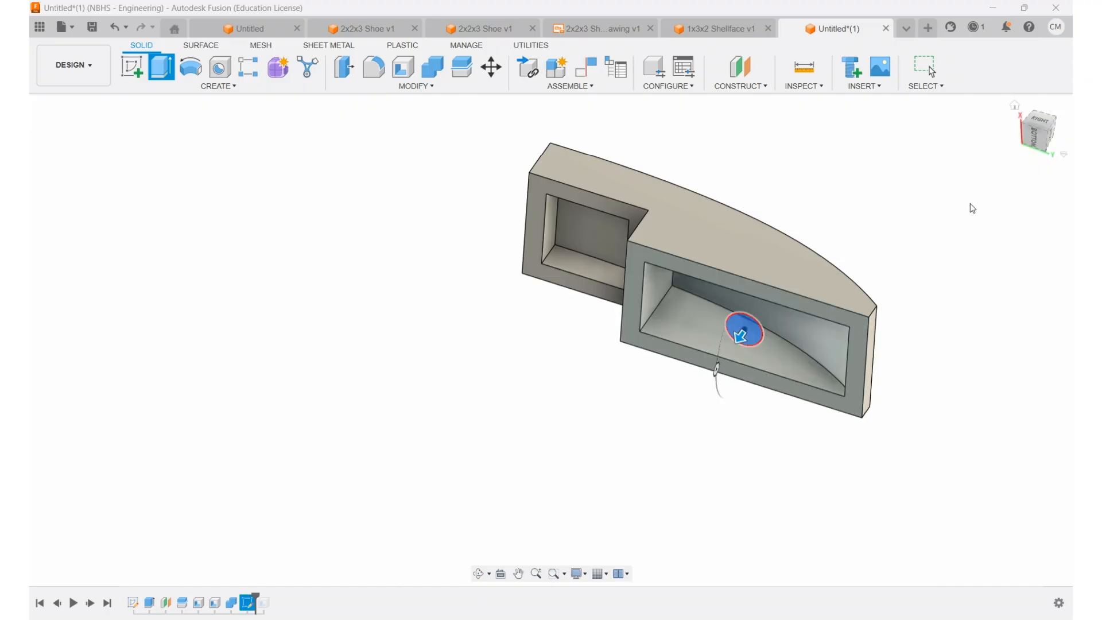
pyautogui.click(801, 324)
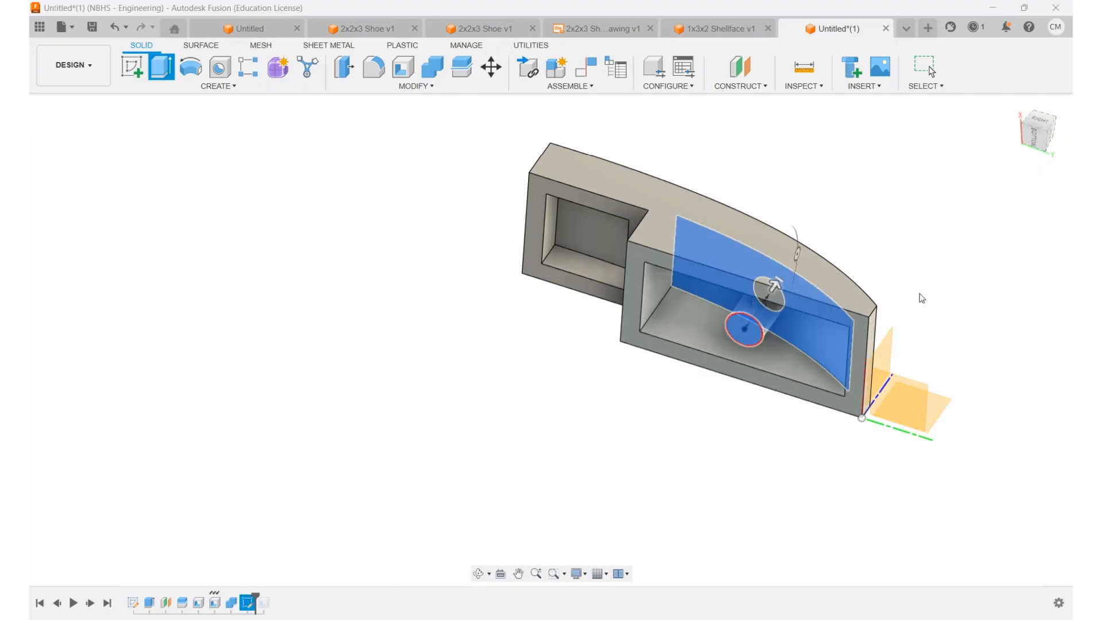
pyautogui.press('Return')
pyautogui.keyDown('shift'); pyautogui.moveTo(910, 259); pyautogui.dragTo(773, 374, button='middle'); pyautogui.keyUp('shift')
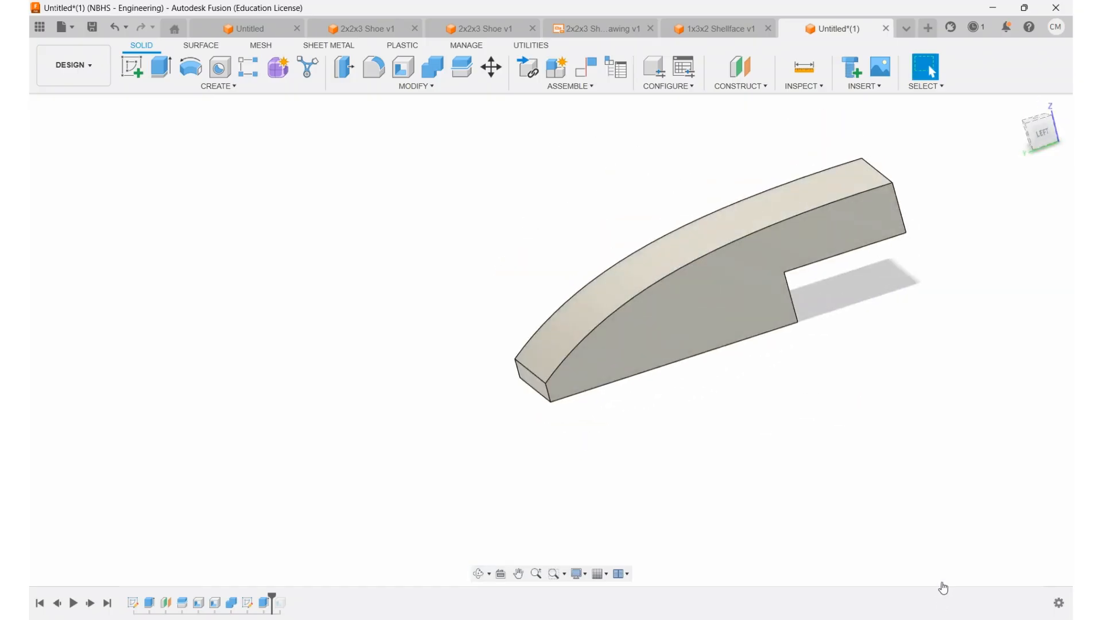